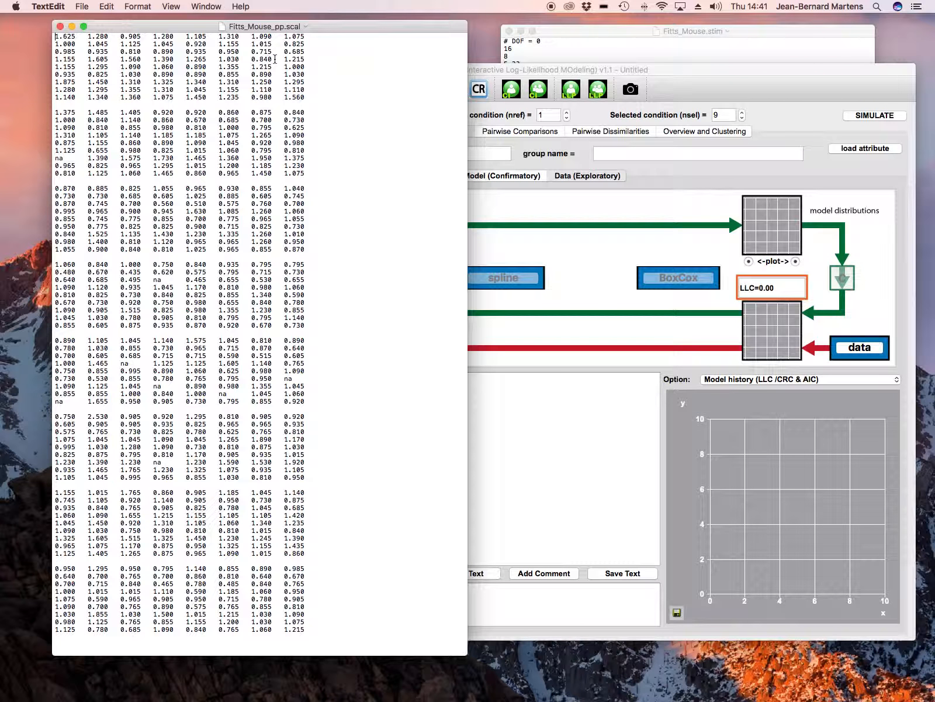
- Examine the stimulus values in the Fitts_Mouse.stim text file, and switch back to ILLMO
{"action": "left_click", "coordinate": [590, 33]}
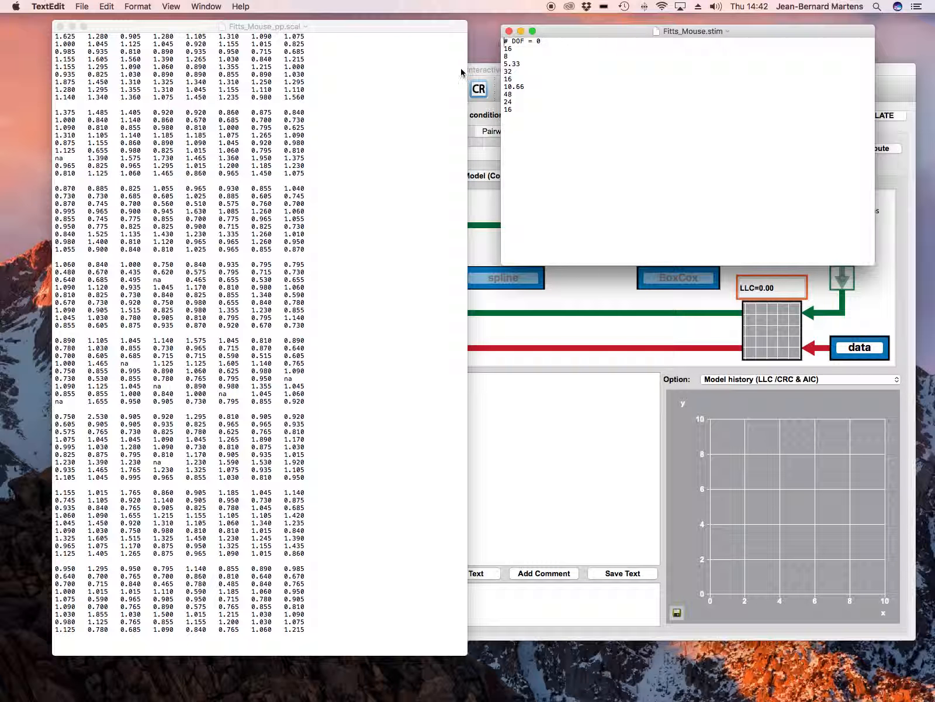
{"action": "left_click", "coordinate": [476, 71]}
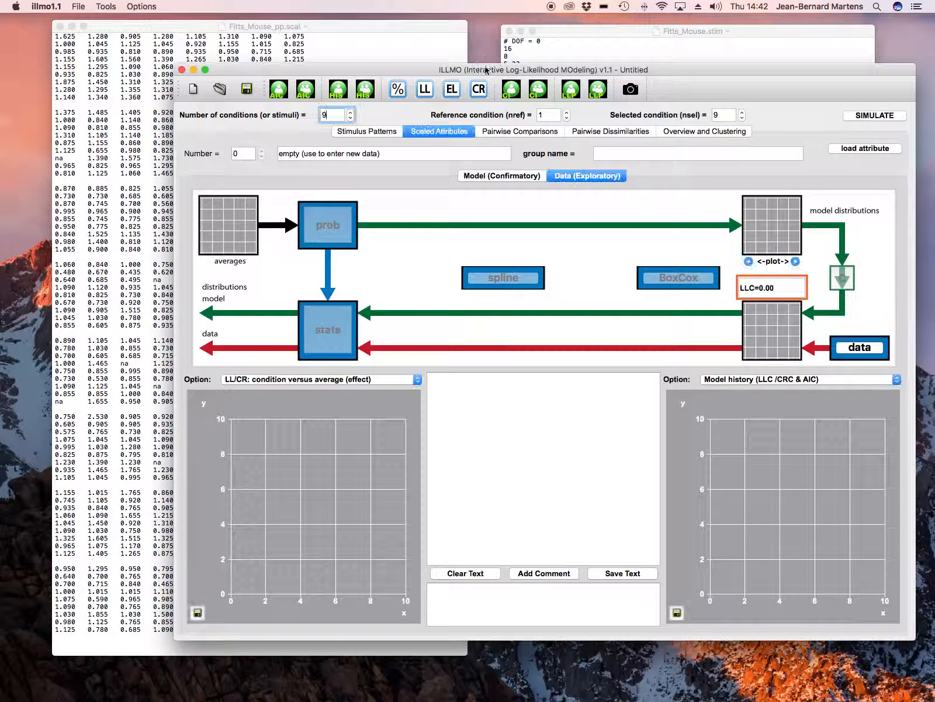
- Load the scaled attributes text file Fitts_Mouse_pp.scal as non-discrete data and view the attribute overview
{"action": "left_click", "coordinate": [78, 8]}
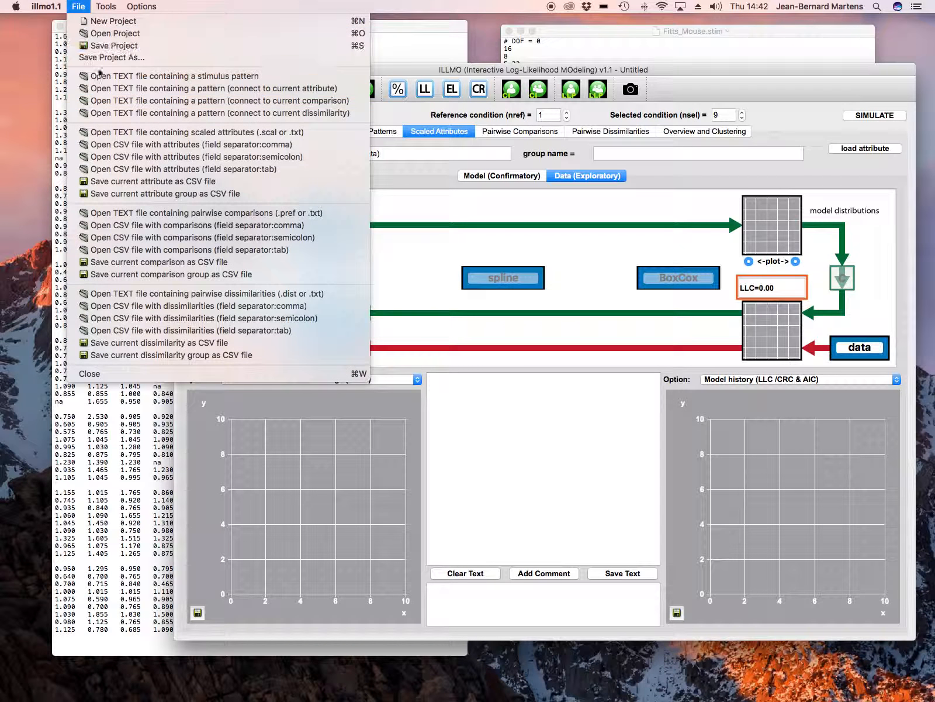
{"action": "left_click", "coordinate": [203, 132]}
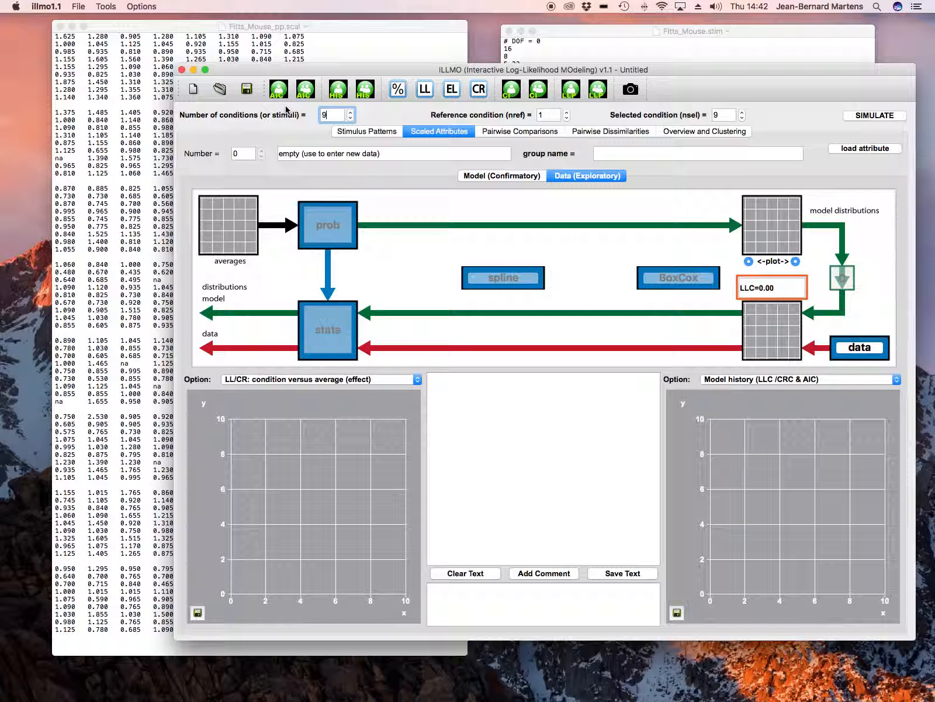
{"action": "left_click_drag", "start_coordinate": [310, 97], "coordinate": [266, 74]}
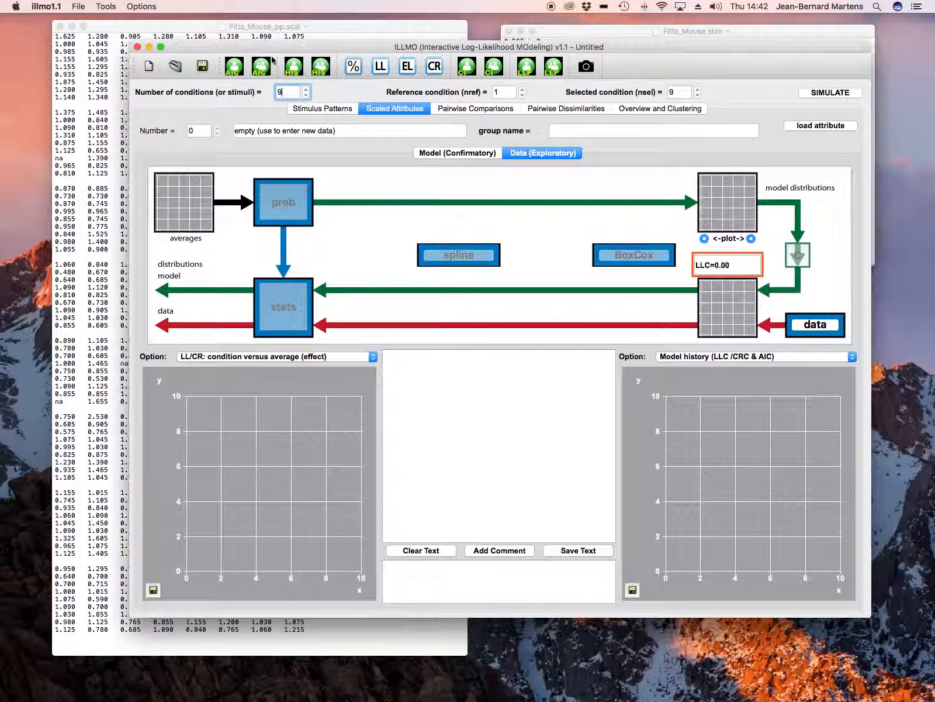
{"action": "left_click", "coordinate": [199, 67]}
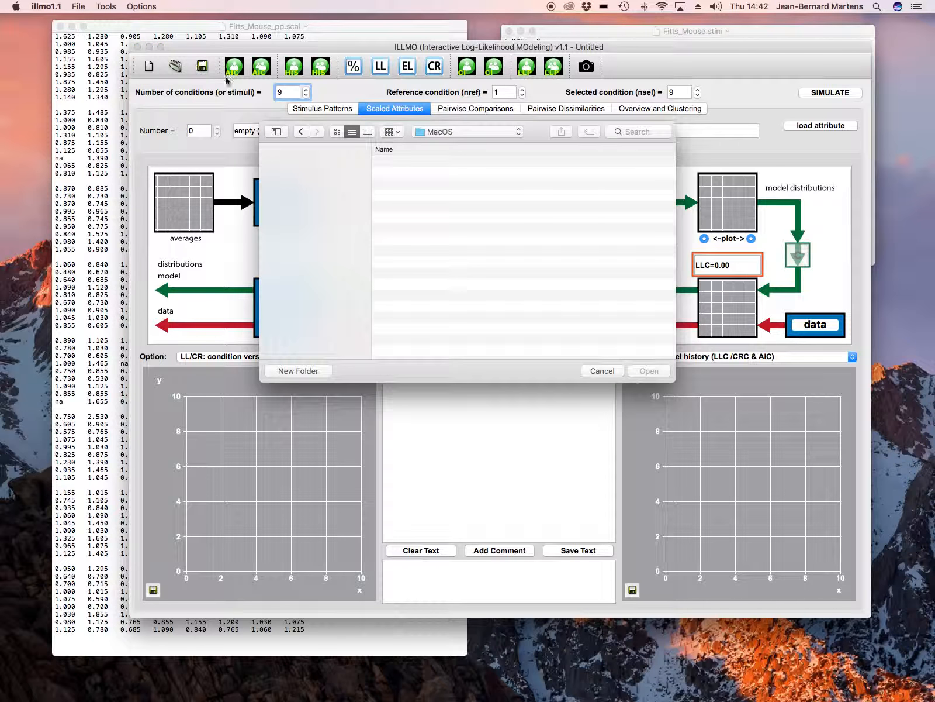
{"action": "left_click", "coordinate": [460, 134]}
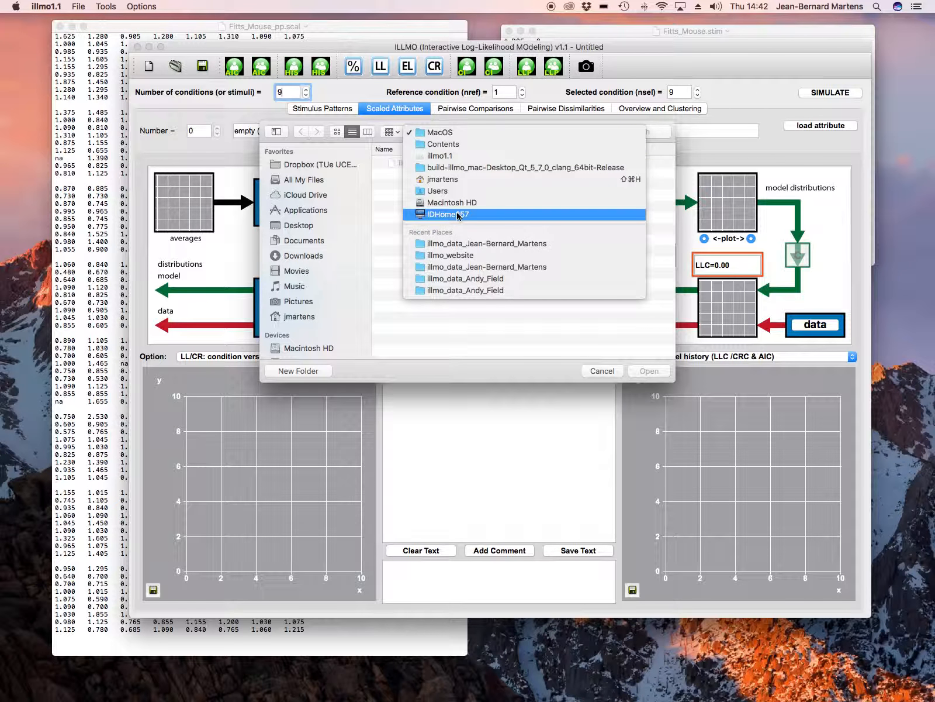
{"action": "left_click", "coordinate": [458, 241]}
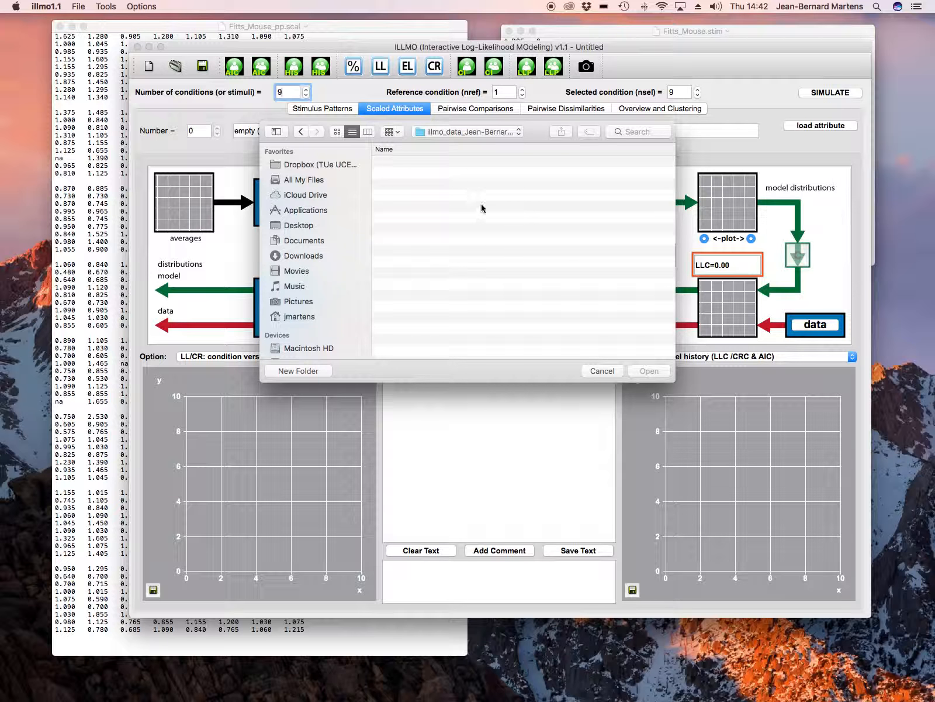
{"action": "scroll", "coordinate": [435, 222], "scroll_direction": "down", "scroll_amount": 5}
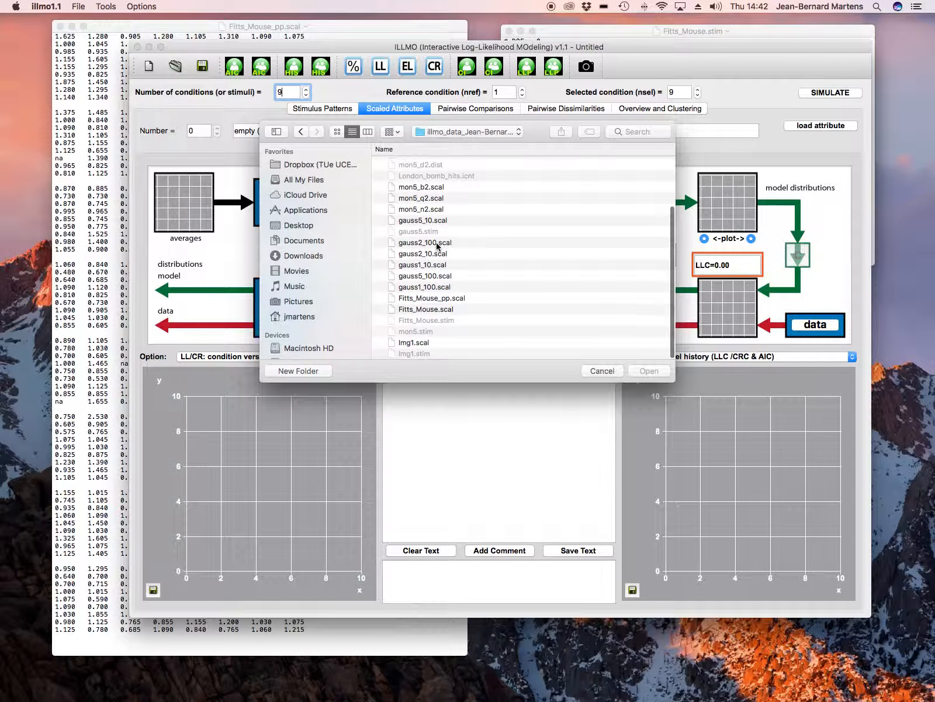
{"action": "left_click", "coordinate": [444, 299]}
{"action": "double_click", "coordinate": [445, 299]}
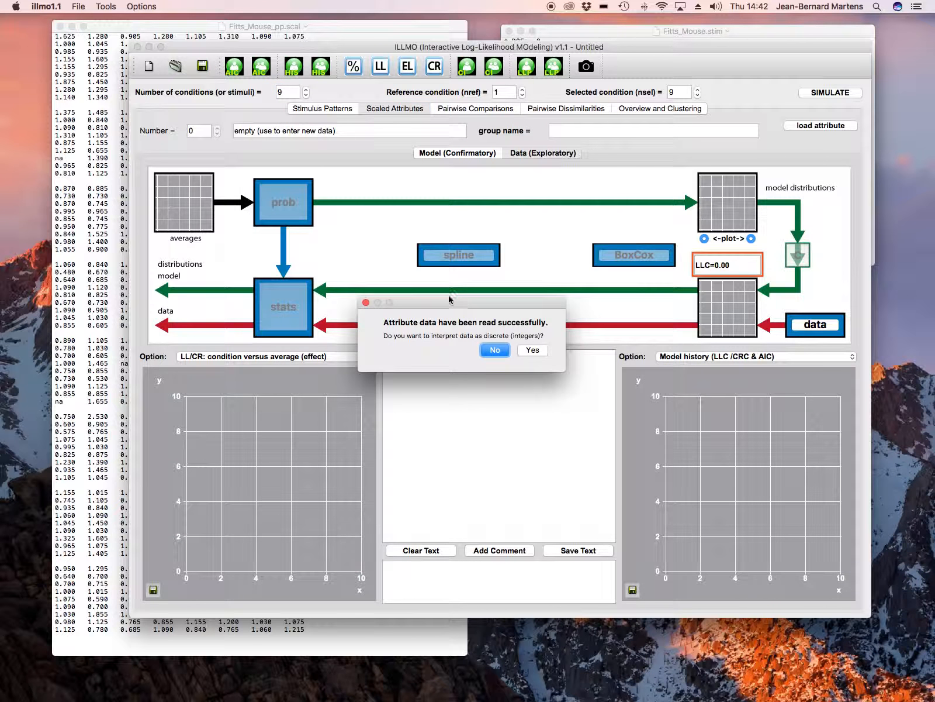
{"action": "left_click", "coordinate": [503, 351]}
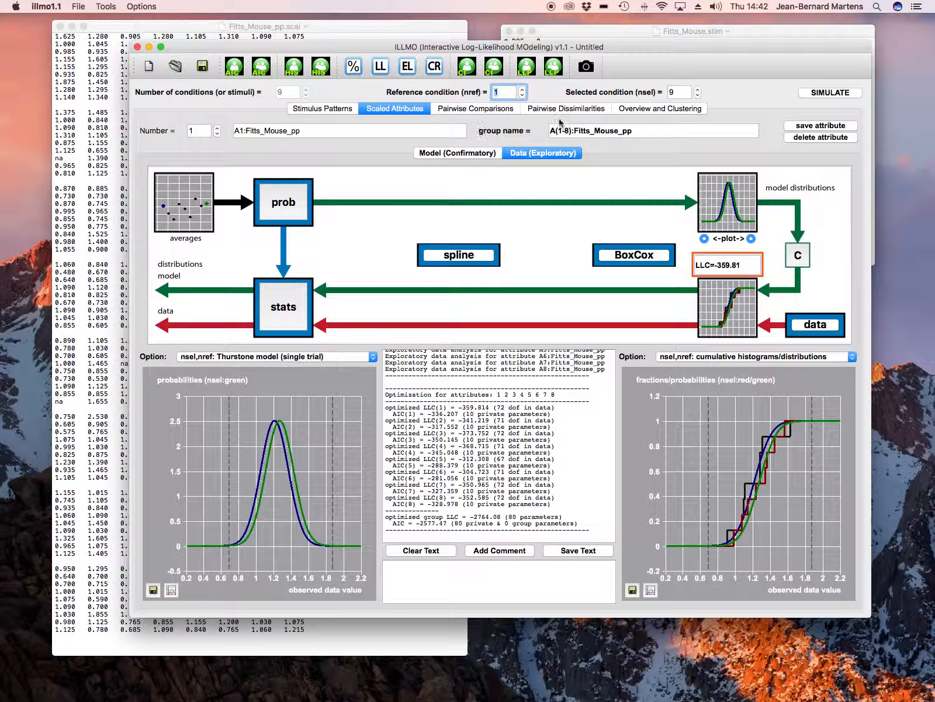
{"action": "left_click", "coordinate": [640, 111]}
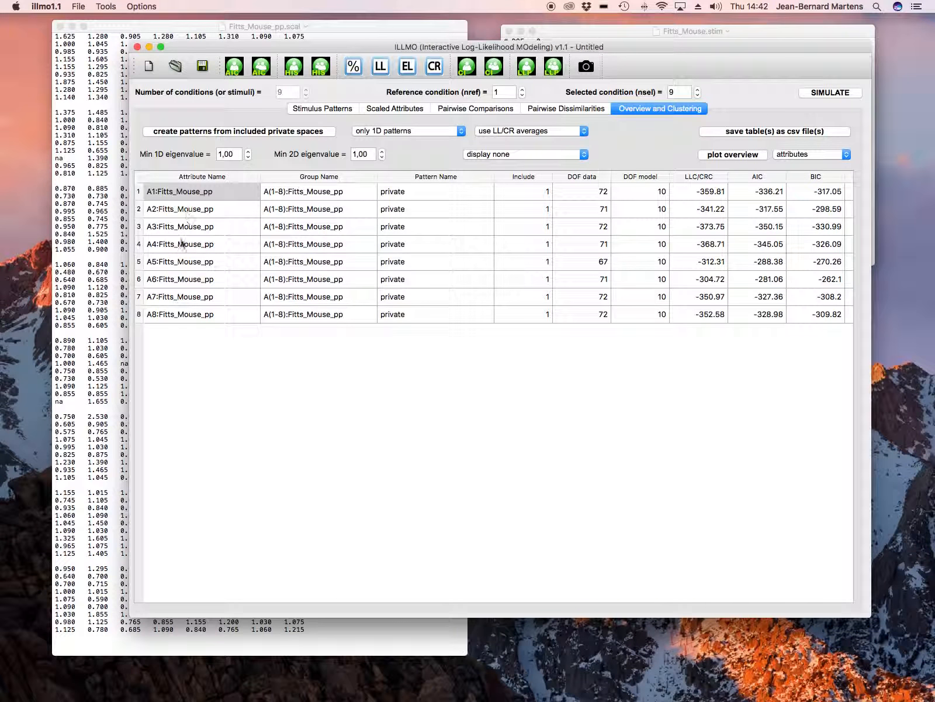
{"action": "left_click", "coordinate": [79, 7]}
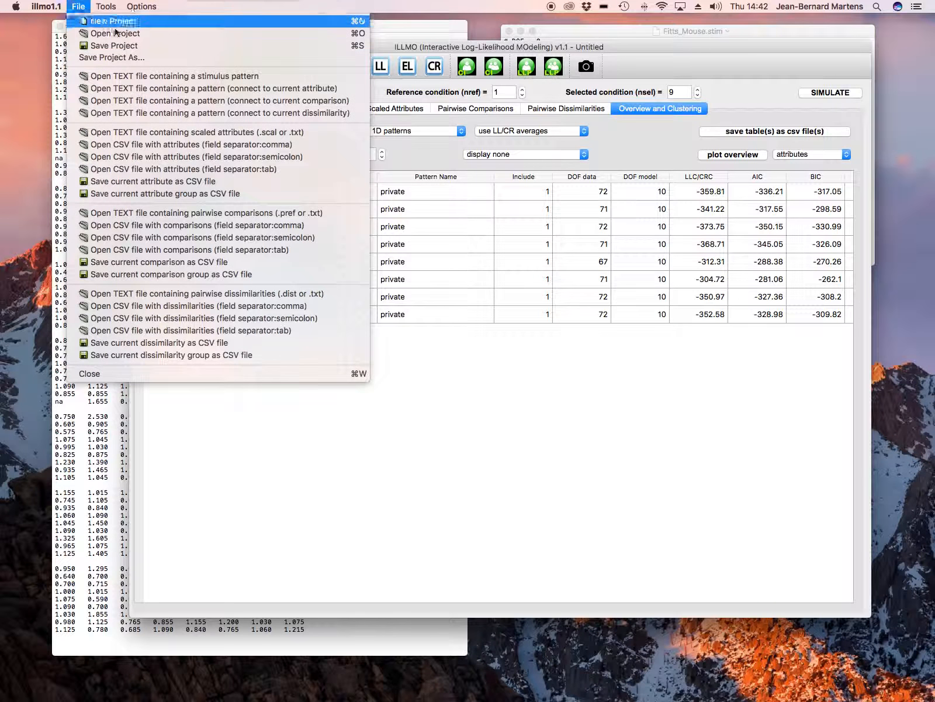
{"action": "left_click", "coordinate": [185, 134]}
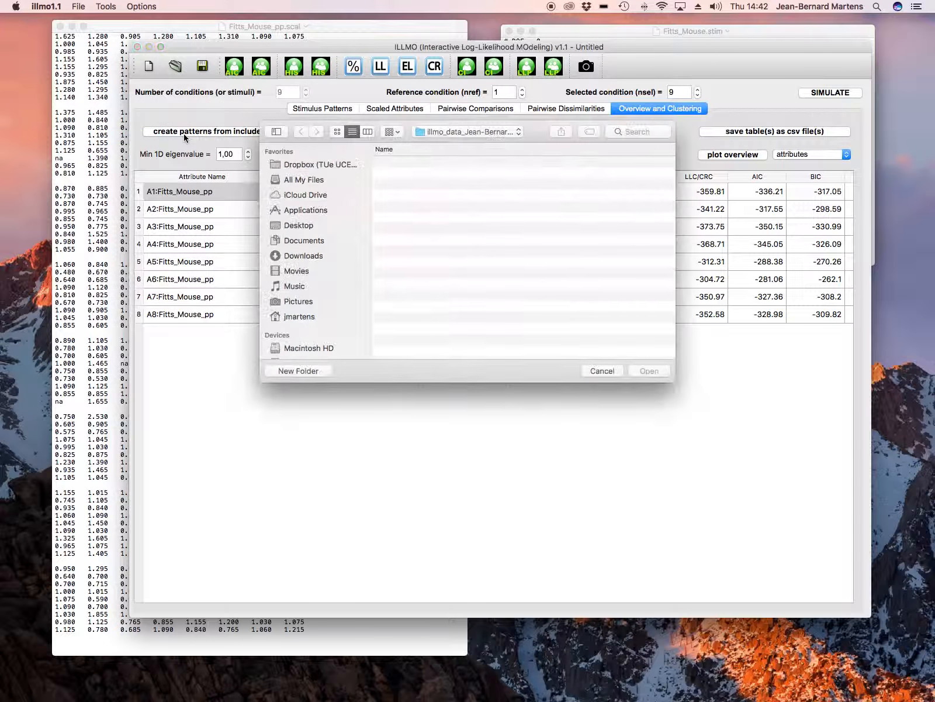
{"action": "left_click", "coordinate": [603, 370]}
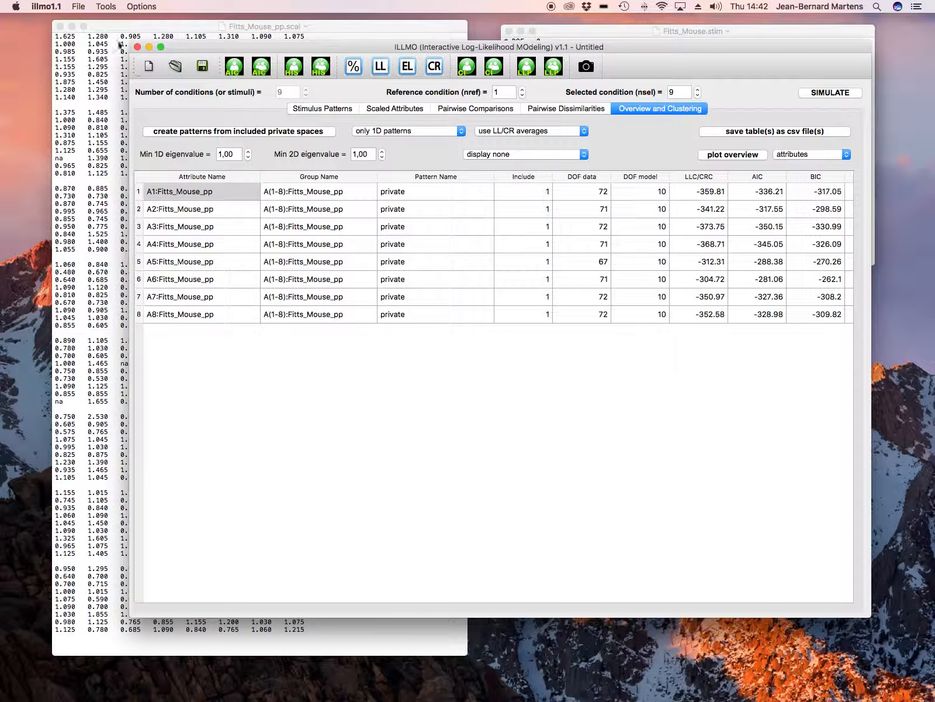
- Load the stimulus pattern from Fitts_Mouse.stim without centering or scaling it
{"action": "left_click", "coordinate": [78, 6]}
{"action": "left_click", "coordinate": [156, 66]}
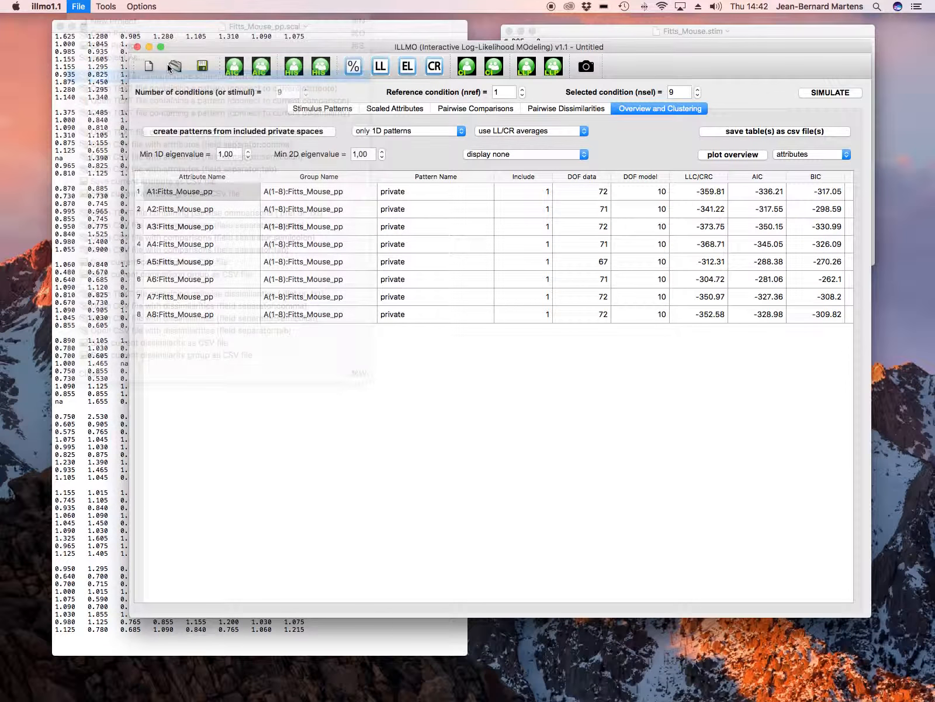
{"action": "scroll", "coordinate": [474, 196], "scroll_direction": "down", "scroll_amount": 5}
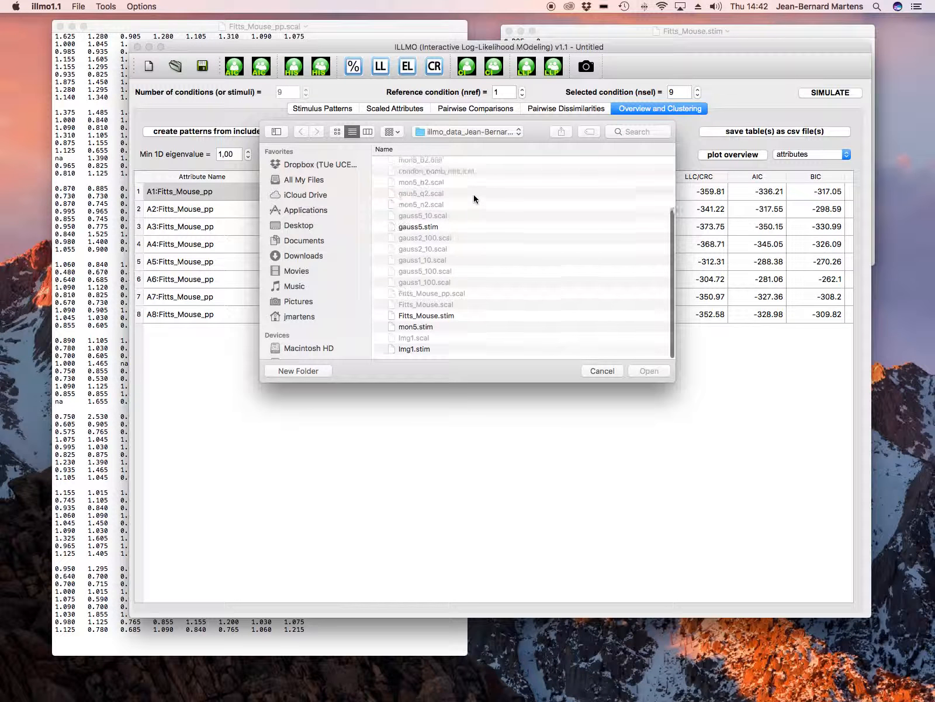
{"action": "double_click", "coordinate": [449, 320]}
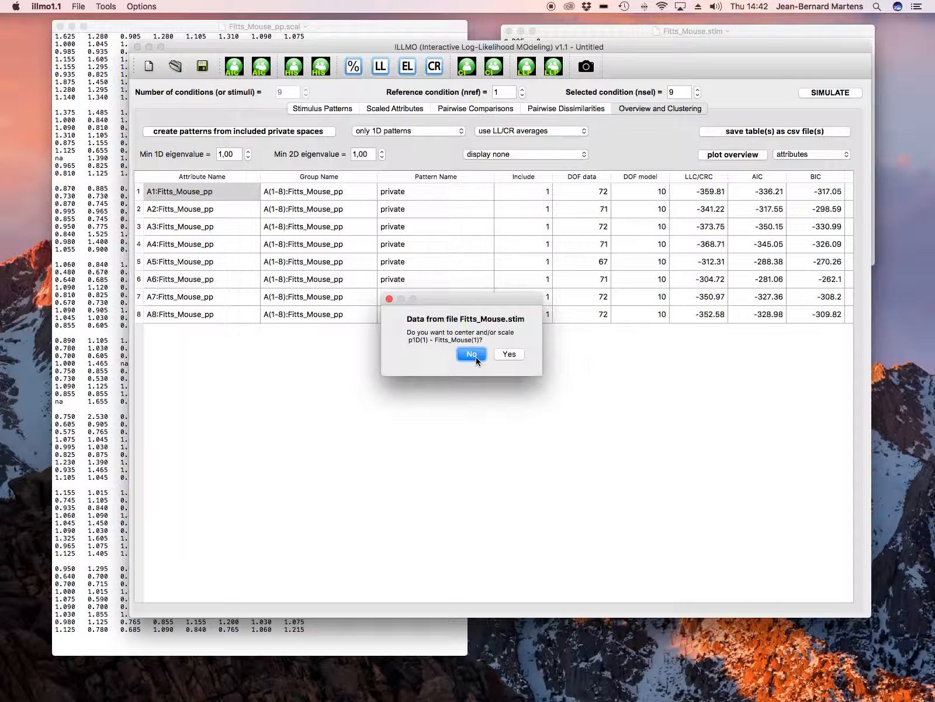
{"action": "left_click", "coordinate": [472, 354]}
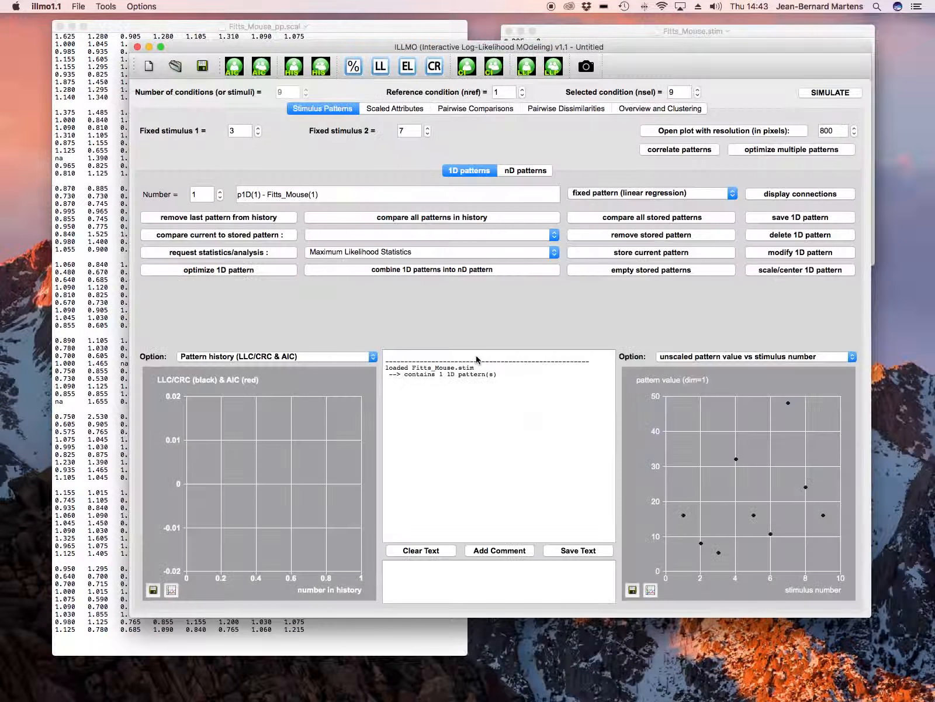
- Make the Fitts_Mouse 1D pattern a transformed pattern and use Box-Cox mapping as its nonlinear mapping type
{"action": "left_click", "coordinate": [607, 194]}
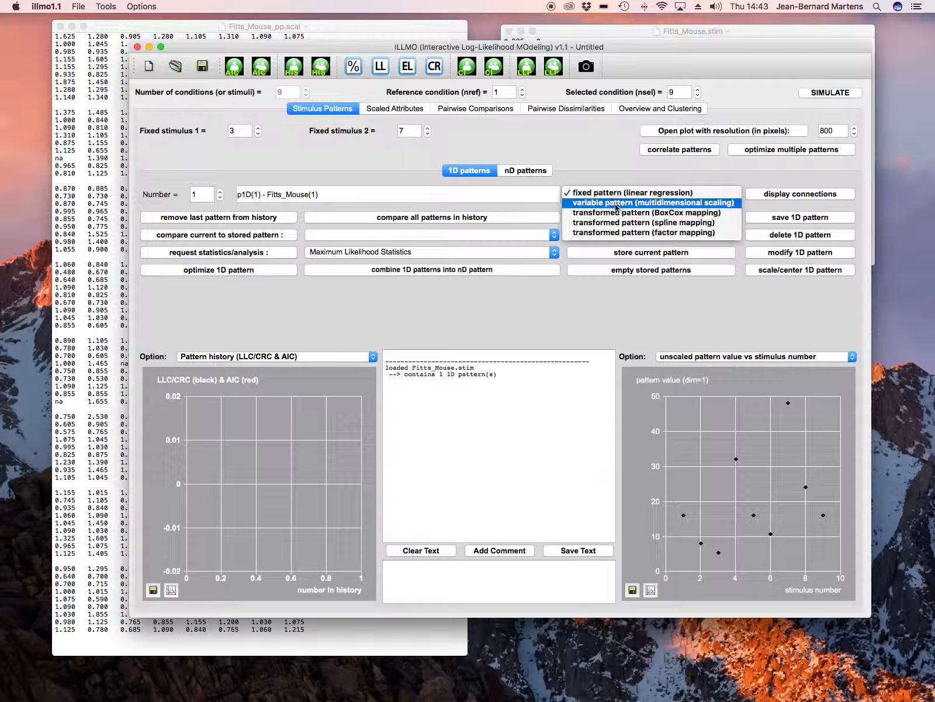
{"action": "left_click", "coordinate": [614, 212]}
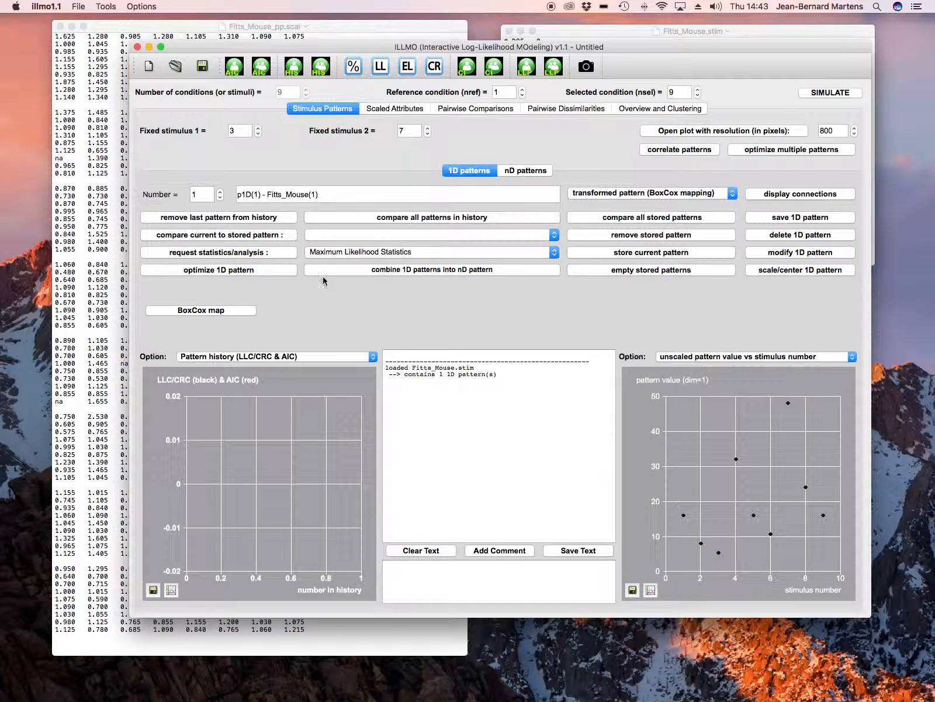
{"action": "left_click", "coordinate": [241, 310]}
{"action": "left_click", "coordinate": [596, 194]}
{"action": "left_click", "coordinate": [604, 199]}
- Set the pattern's BoxCox power to an adjusted value of 0 and apply the mapping
{"action": "left_click", "coordinate": [564, 219]}
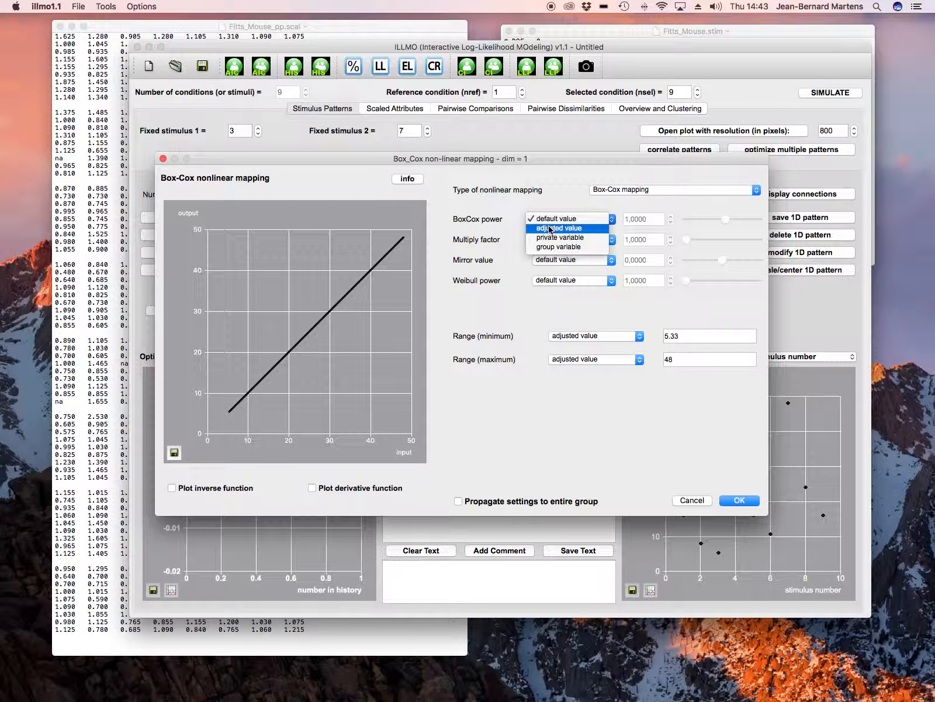
{"action": "left_click", "coordinate": [559, 228]}
{"action": "left_click", "coordinate": [626, 218]}
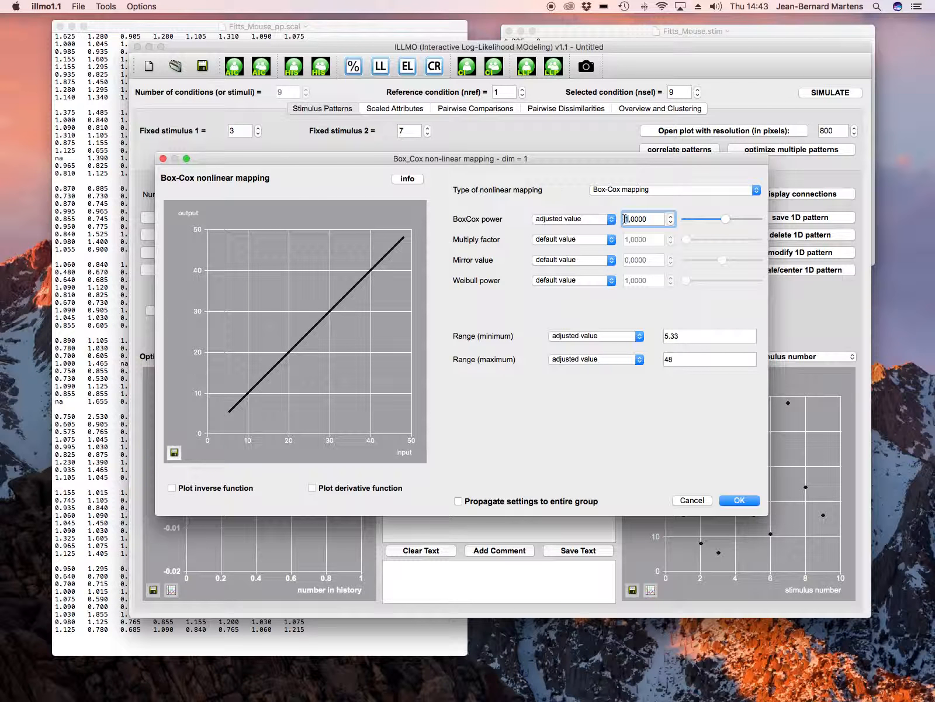
{"action": "key", "text": "Delete"}
{"action": "type", "text": "0"}
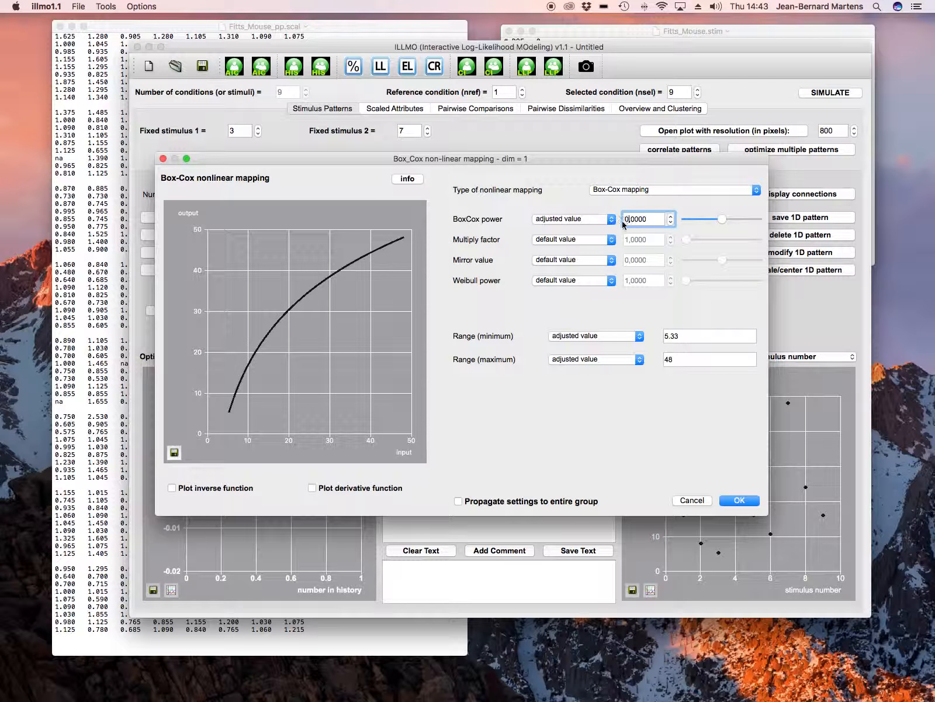
{"action": "left_click", "coordinate": [735, 501]}
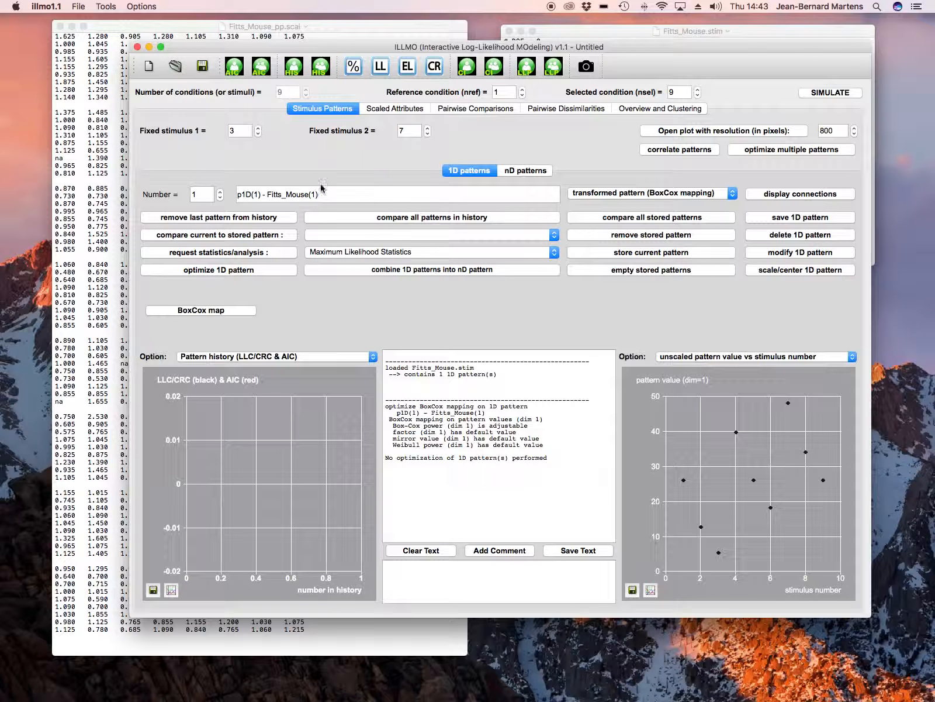
- For the scaled attributes, plot the model history (LLC/CRC & AIC) in one graph and the group model history in the other
{"action": "left_click", "coordinate": [402, 113]}
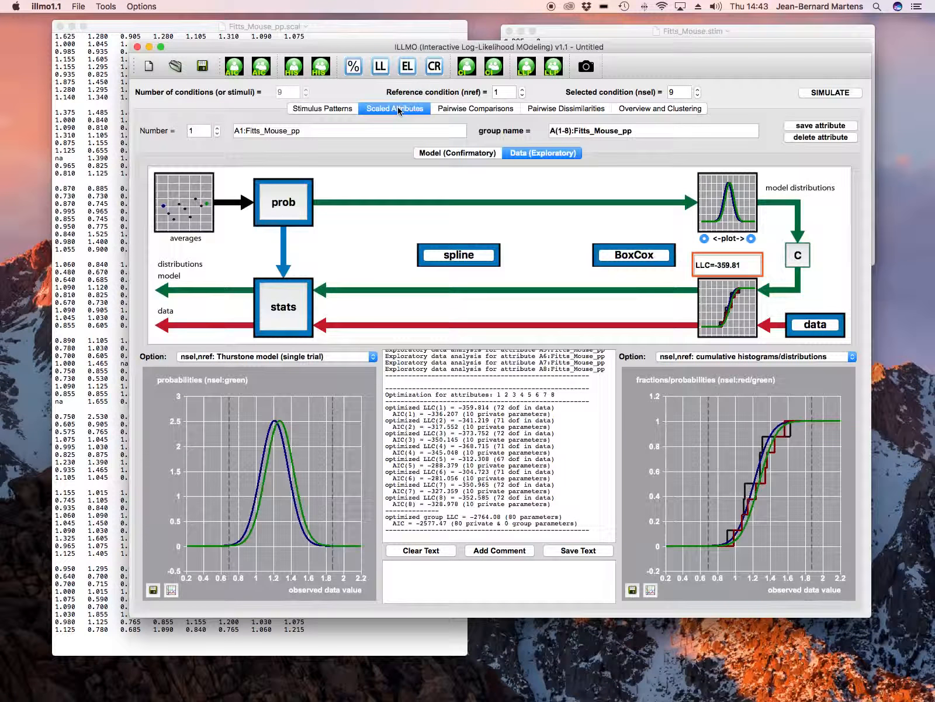
{"action": "left_click", "coordinate": [316, 356]}
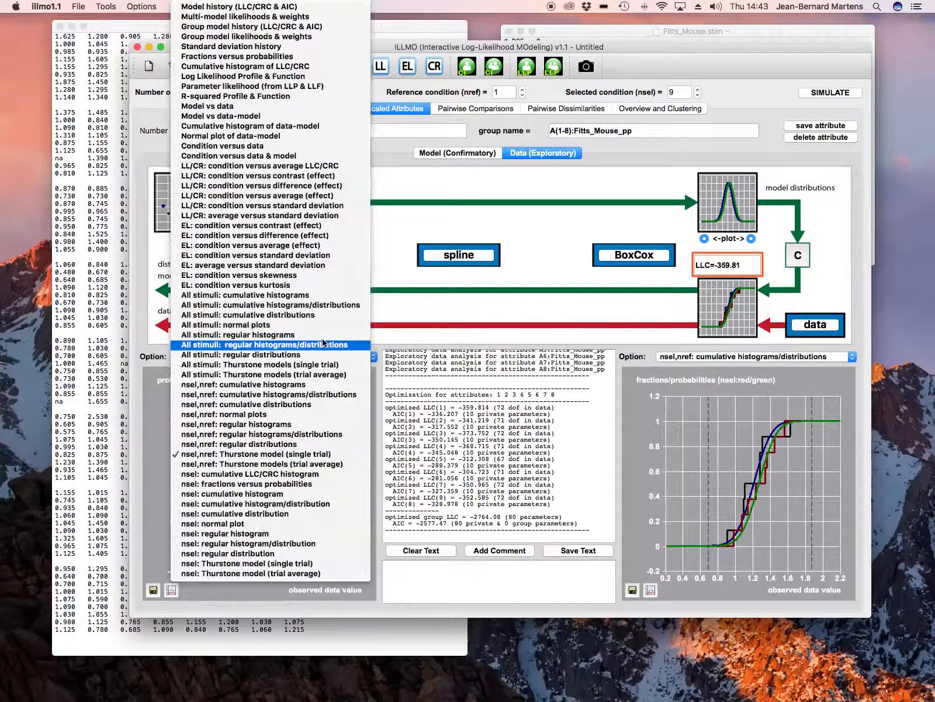
{"action": "left_click", "coordinate": [284, 7]}
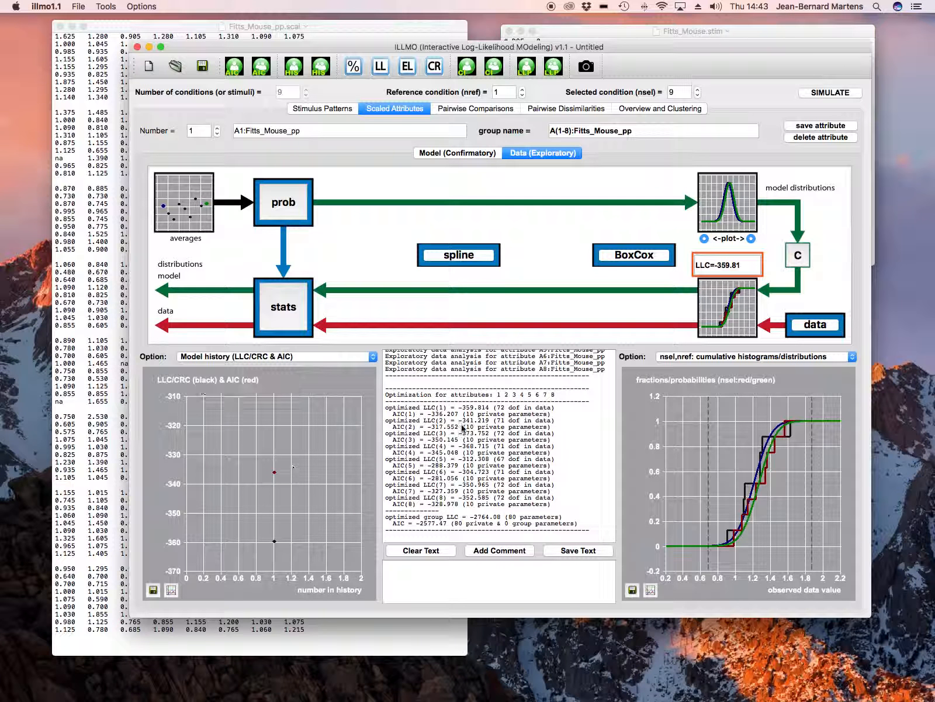
{"action": "left_click", "coordinate": [709, 358]}
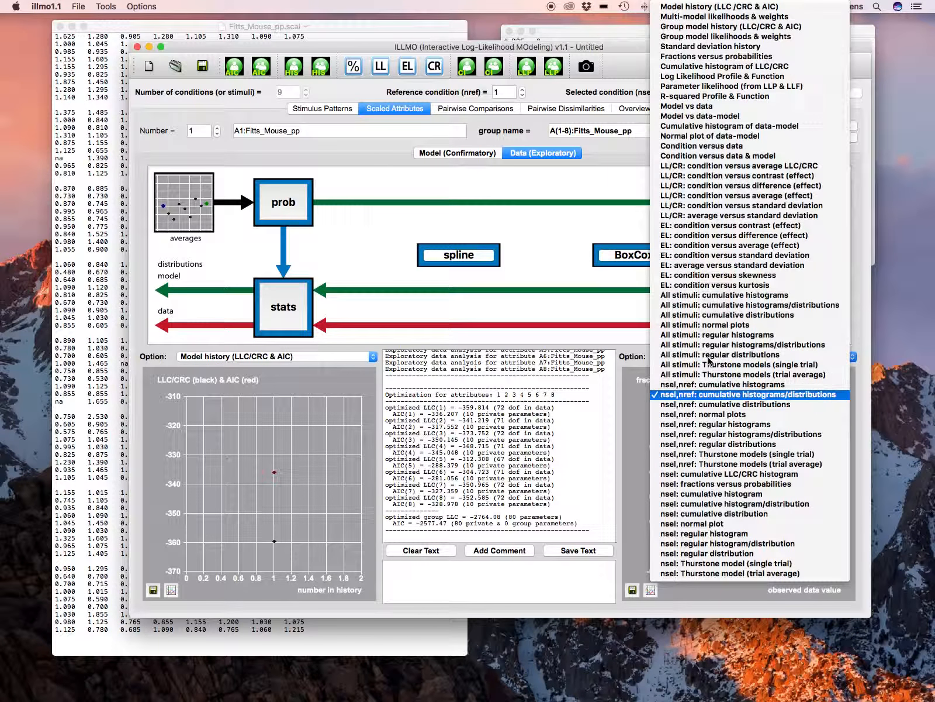
{"action": "left_click", "coordinate": [726, 27]}
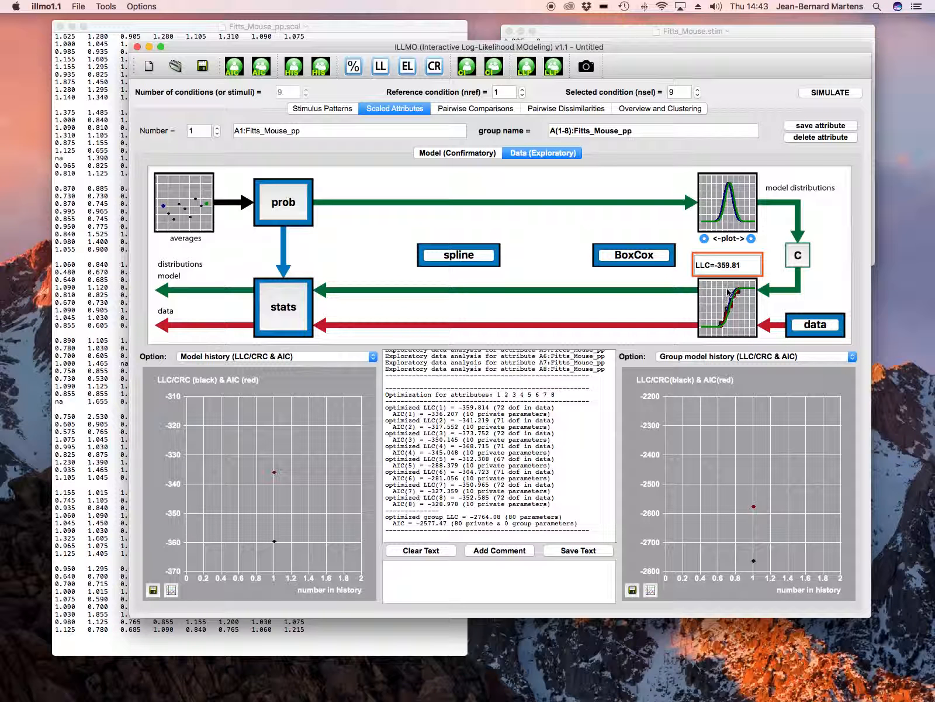
- Examine the history plots while stepping through the attributes of the group, ending at attribute 1
{"action": "mouse_move", "coordinate": [750, 536]}
{"action": "left_click", "coordinate": [217, 128]}
{"action": "left_click", "coordinate": [218, 128]}
{"action": "left_click", "coordinate": [217, 135]}
{"action": "left_click", "coordinate": [217, 136]}
{"action": "left_click", "coordinate": [217, 135]}
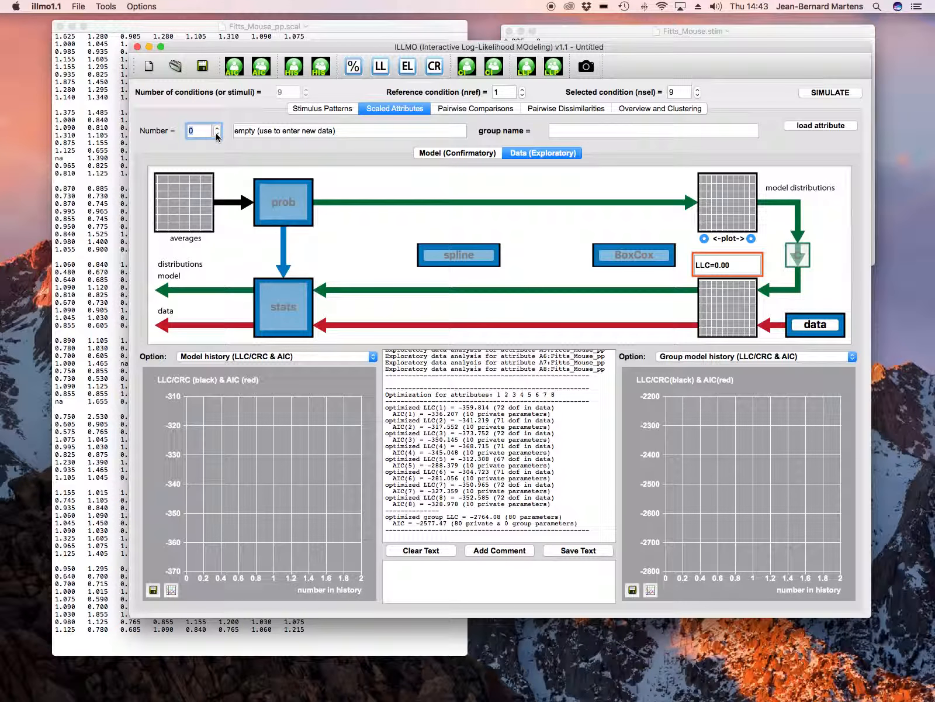
{"action": "left_click", "coordinate": [217, 129]}
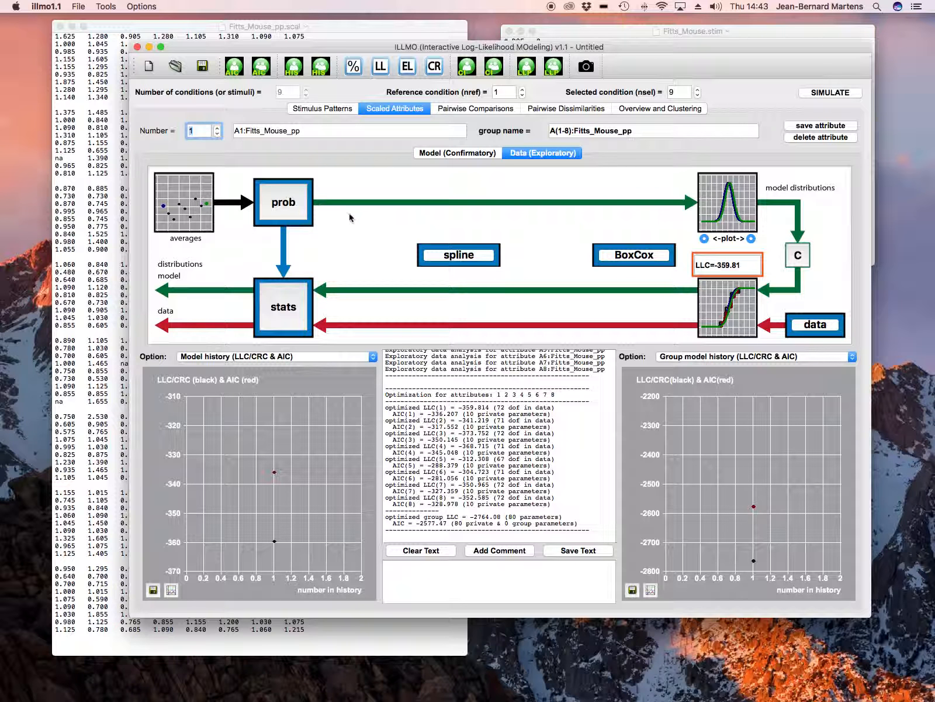
- In the confirmatory model of the scaled attributes, connect the averages to the 1D pattern p1D(1) - Fitts_Mouse(1) and propagate this to the entire group
{"action": "left_click", "coordinate": [334, 110]}
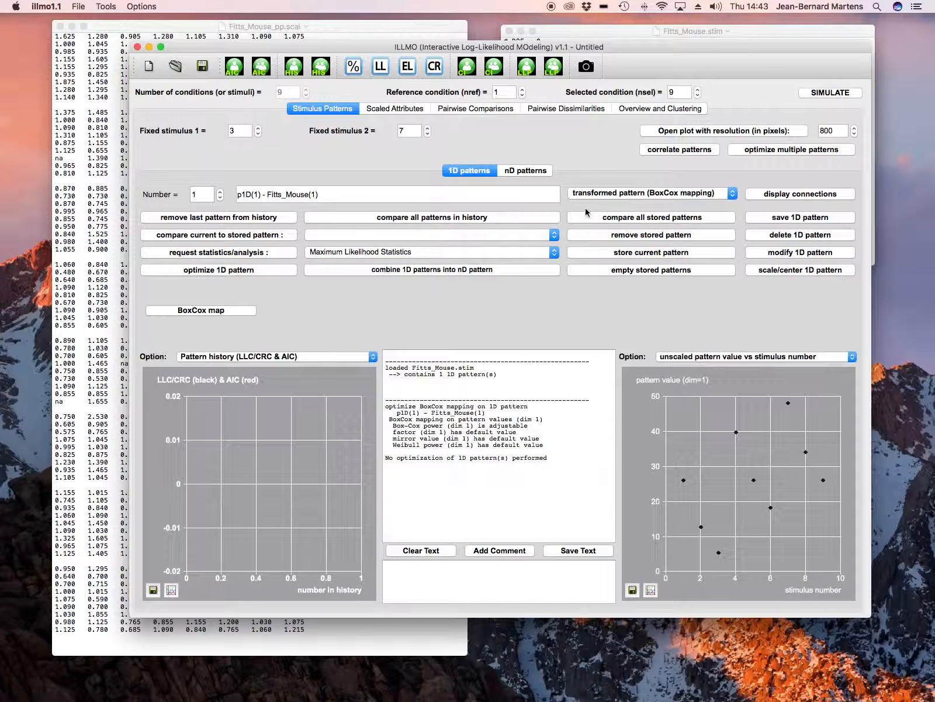
{"action": "left_click", "coordinate": [396, 109]}
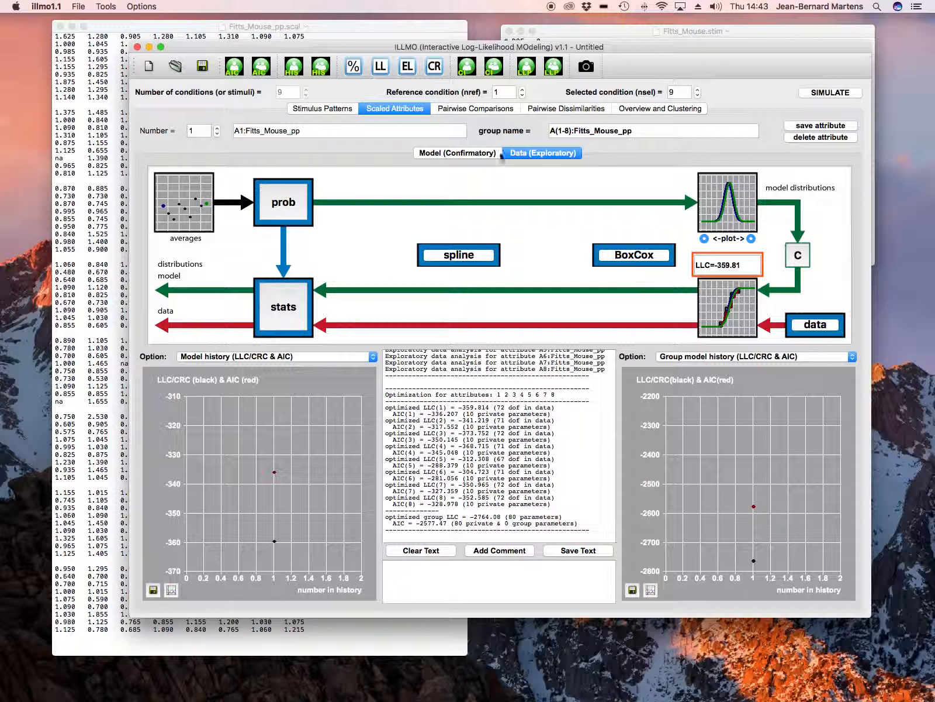
{"action": "left_click", "coordinate": [462, 153]}
{"action": "left_click", "coordinate": [325, 327]}
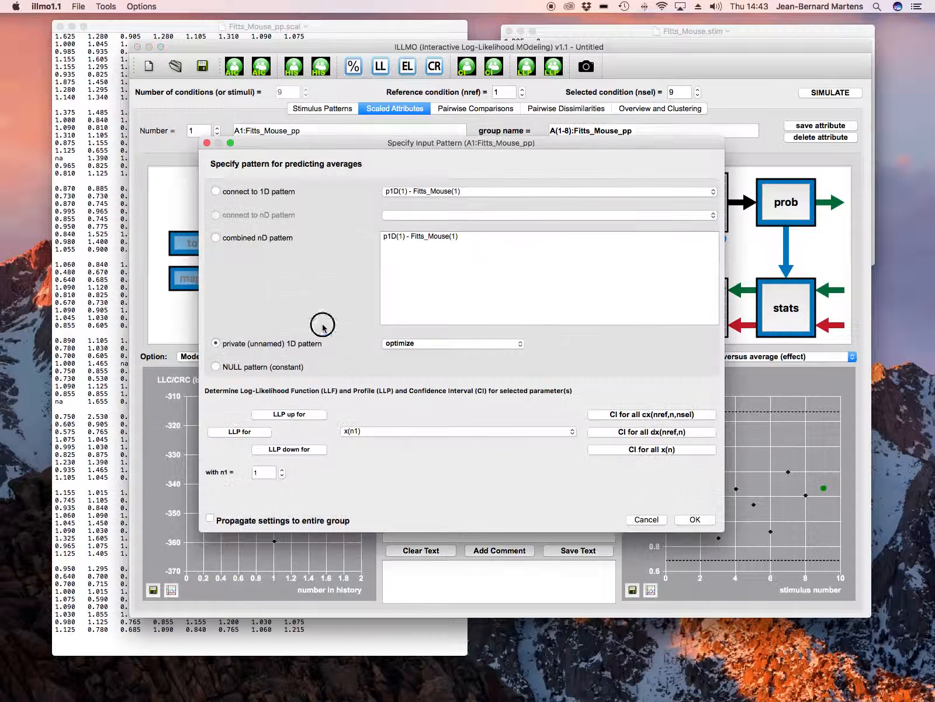
{"action": "left_click", "coordinate": [215, 191]}
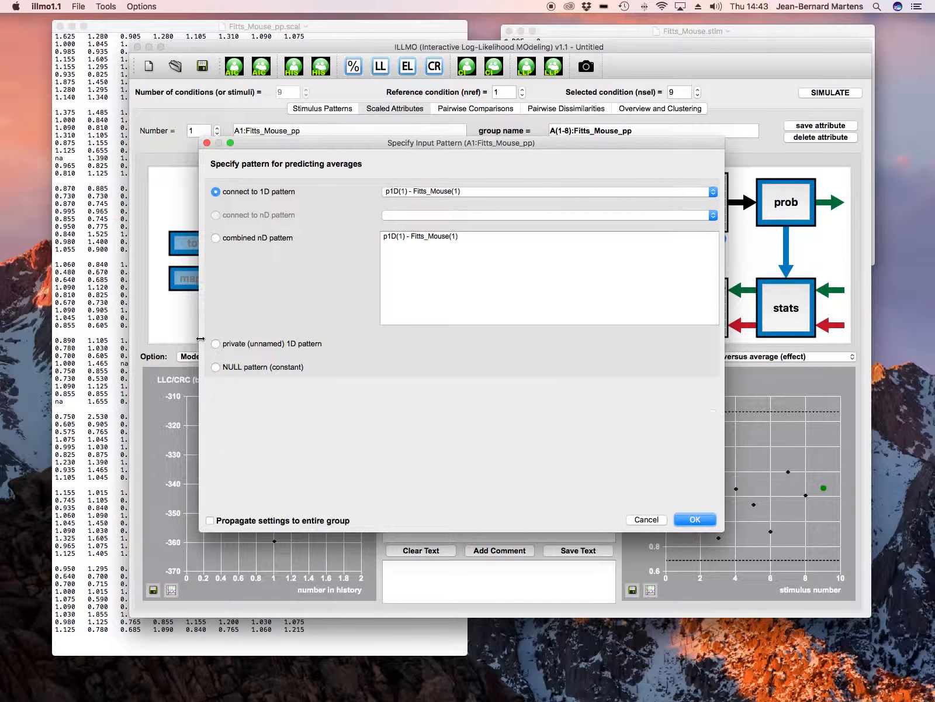
{"action": "left_click", "coordinate": [210, 521]}
{"action": "left_click", "coordinate": [700, 519]}
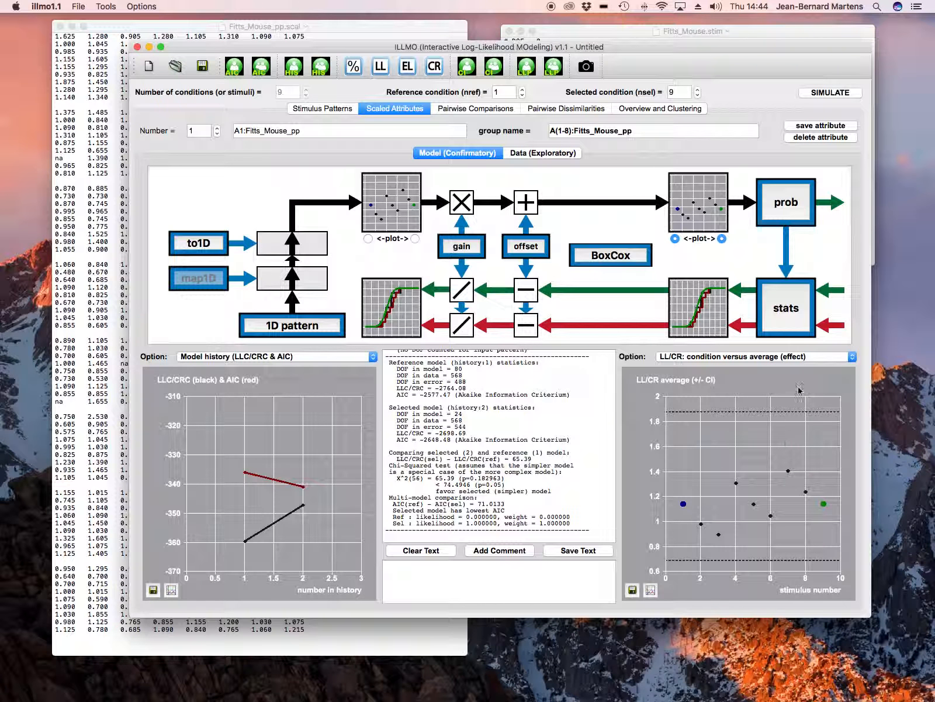
- Plot the group model history (LLC/CRC & AIC) in place of the condition versus average (effect) graph
{"action": "left_click", "coordinate": [802, 358]}
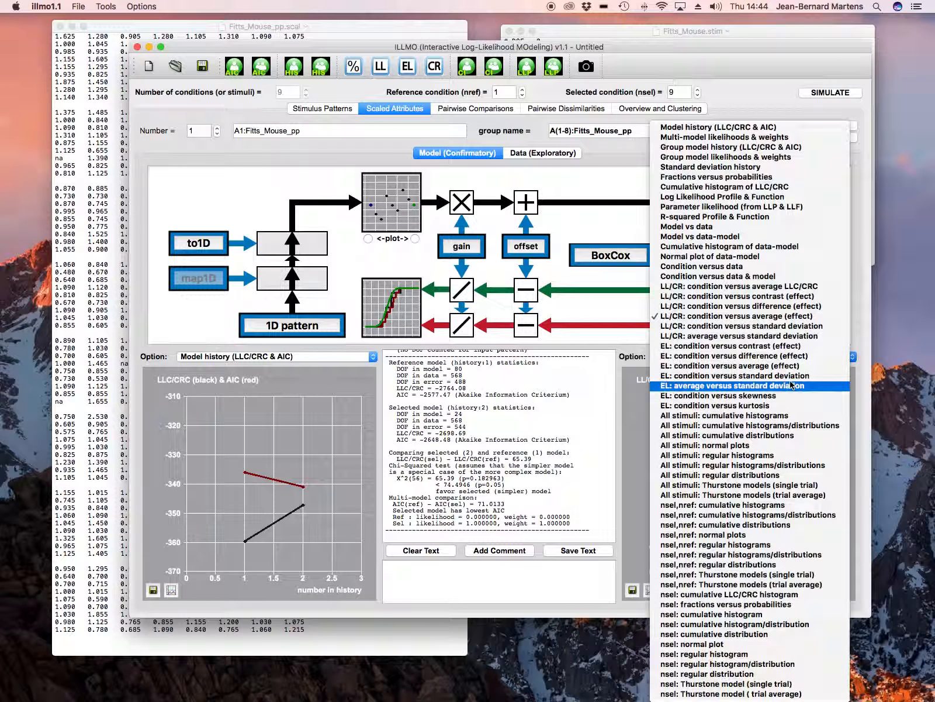
{"action": "left_click", "coordinate": [776, 150]}
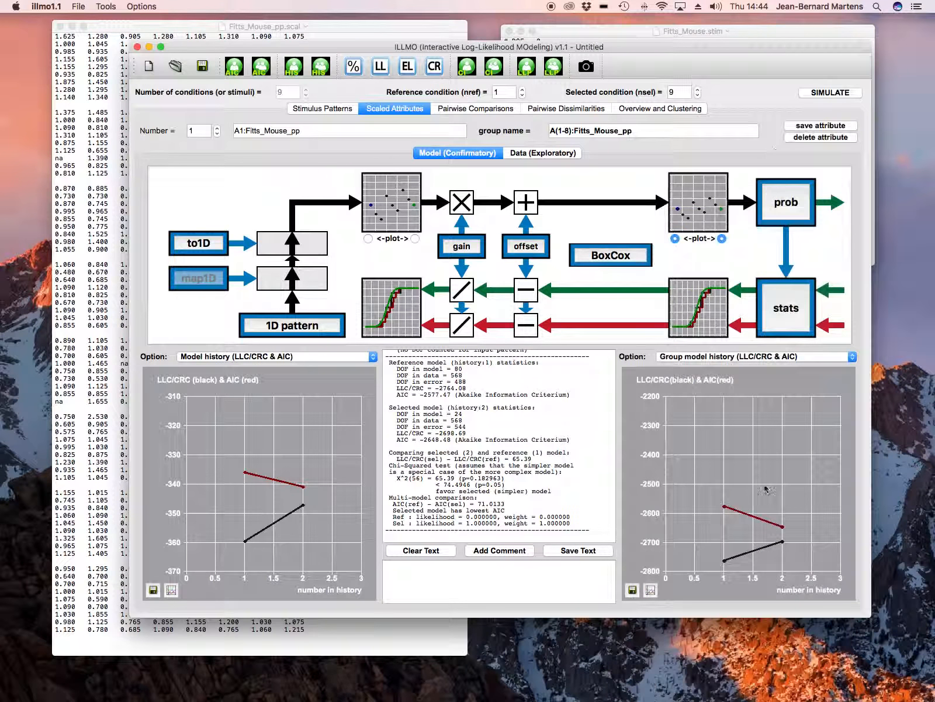
{"action": "mouse_move", "coordinate": [779, 526]}
- Make the Fitts_Mouse 1D stimulus pattern a variable pattern (multidimensional scaling) and optimize it
{"action": "left_click", "coordinate": [334, 110]}
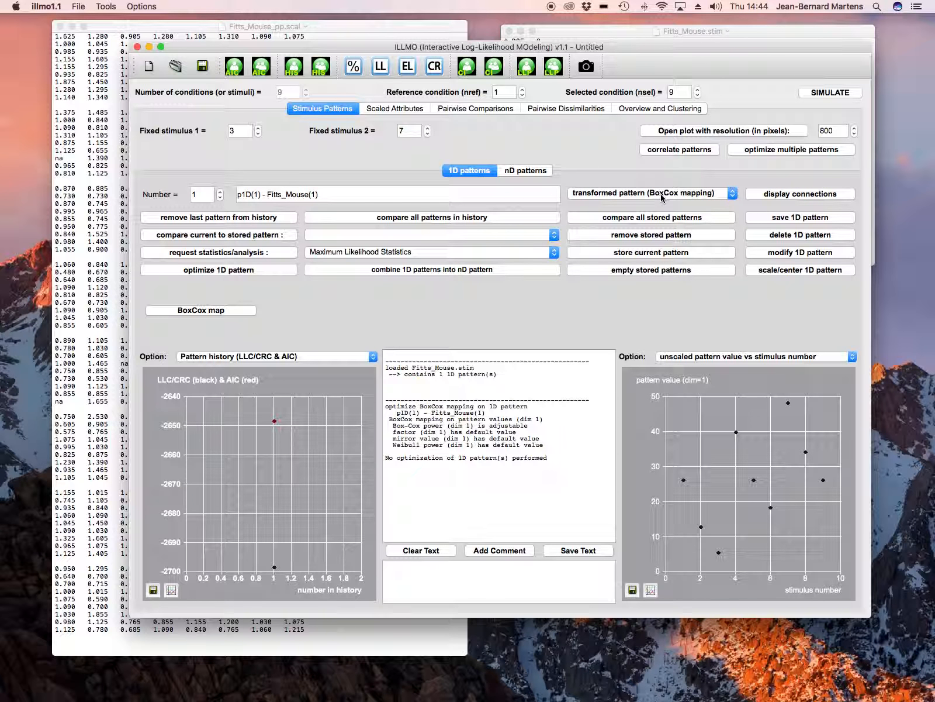
{"action": "left_click", "coordinate": [662, 195]}
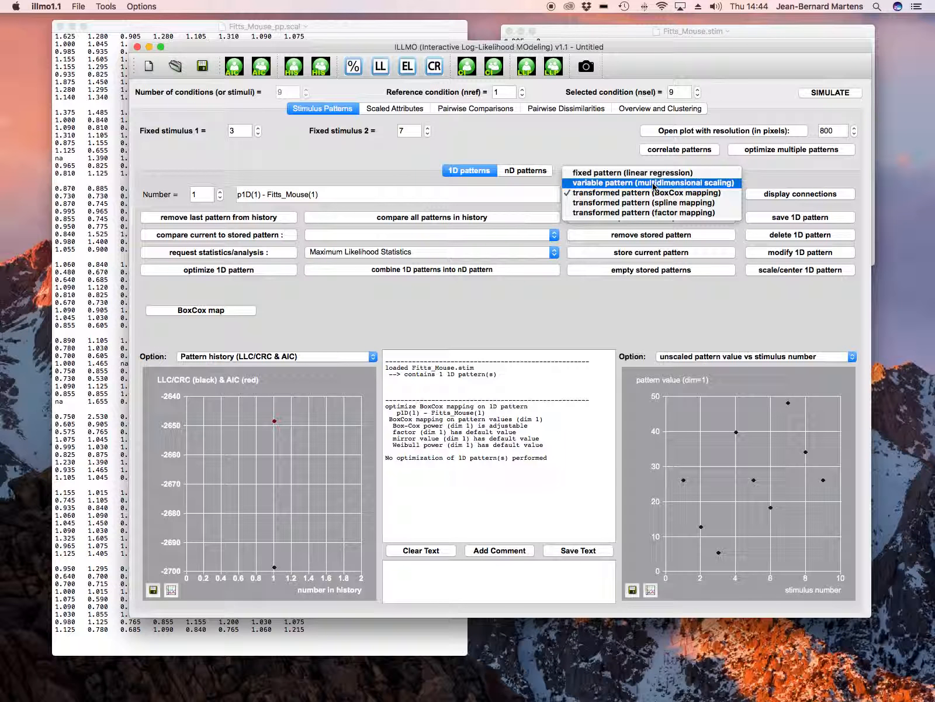
{"action": "left_click", "coordinate": [653, 184]}
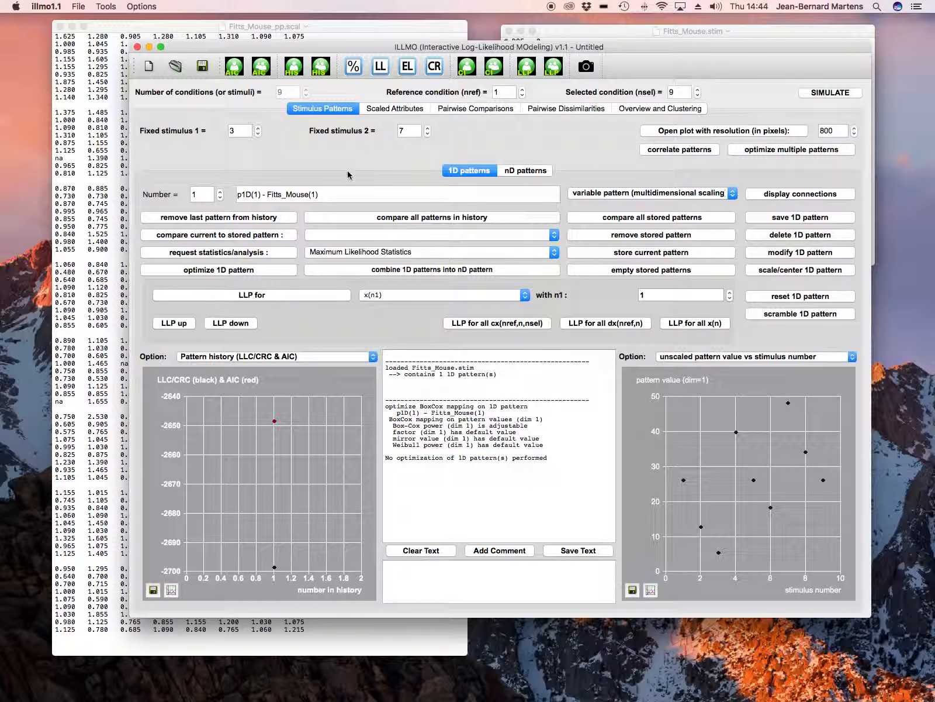
{"action": "left_click", "coordinate": [277, 274]}
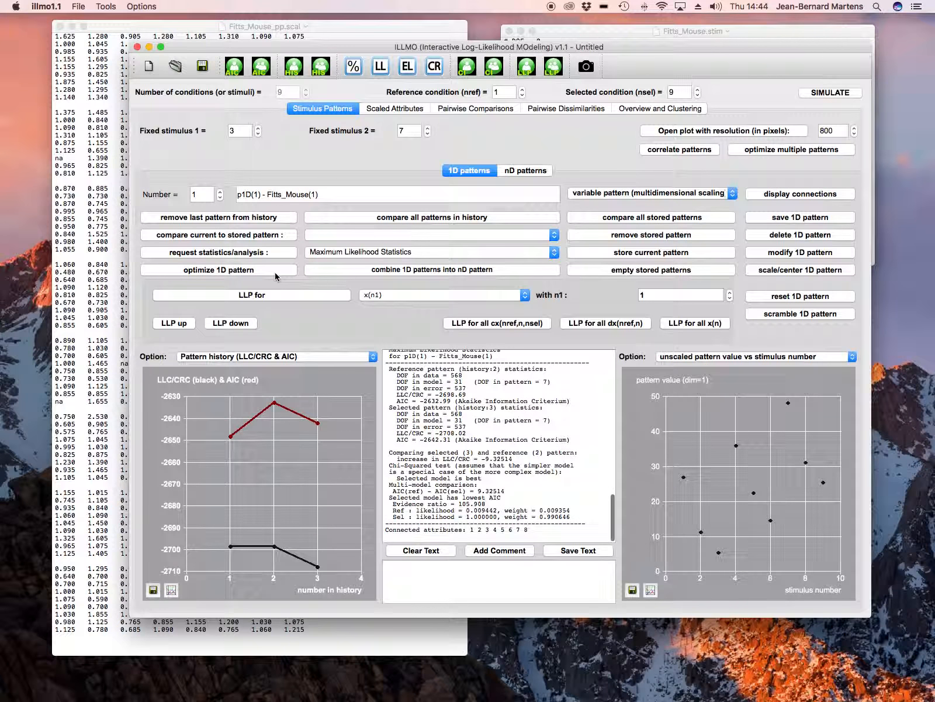
{"action": "mouse_move", "coordinate": [311, 433]}
- Make the standard deviation of the probability distribution a group variable for the entire attribute group, and optimize the 1D pattern again
{"action": "left_click", "coordinate": [399, 112]}
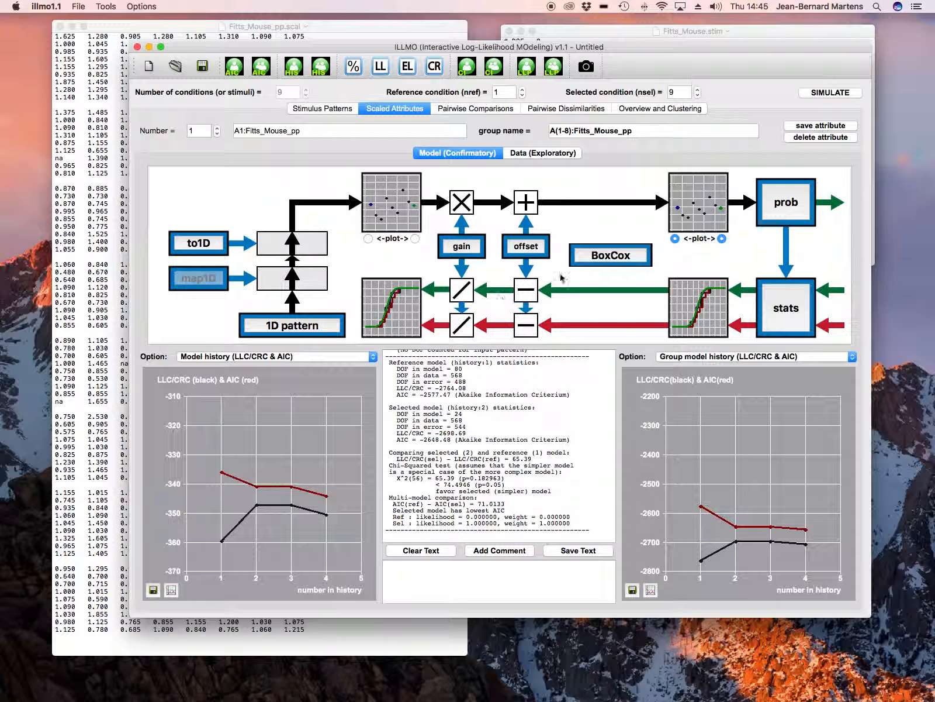
{"action": "left_click", "coordinate": [784, 204]}
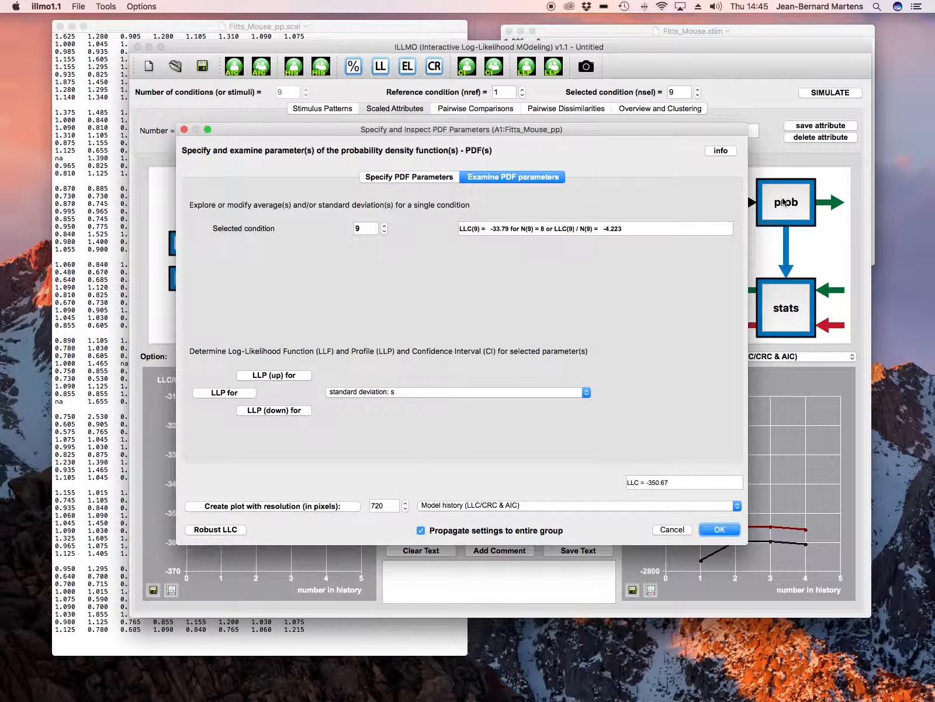
{"action": "left_click", "coordinate": [392, 179]}
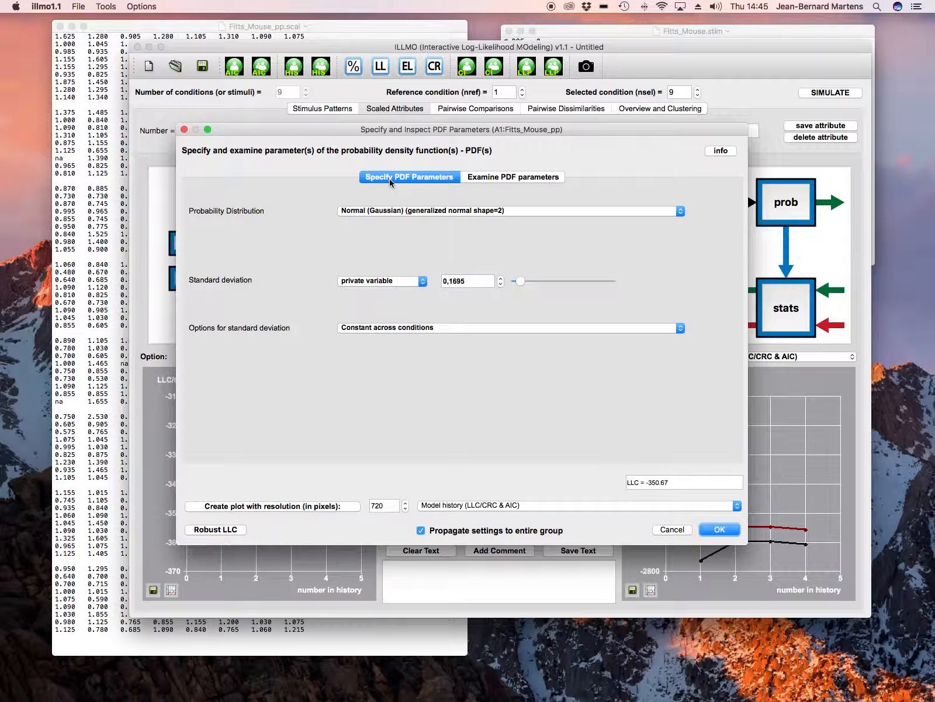
{"action": "left_click", "coordinate": [379, 283]}
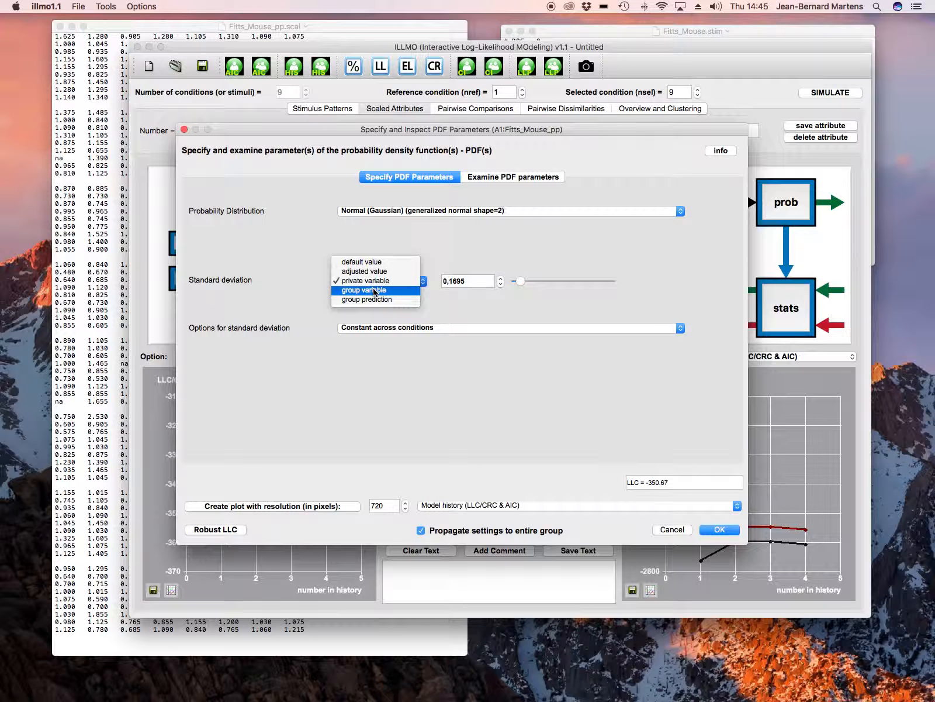
{"action": "left_click", "coordinate": [374, 290]}
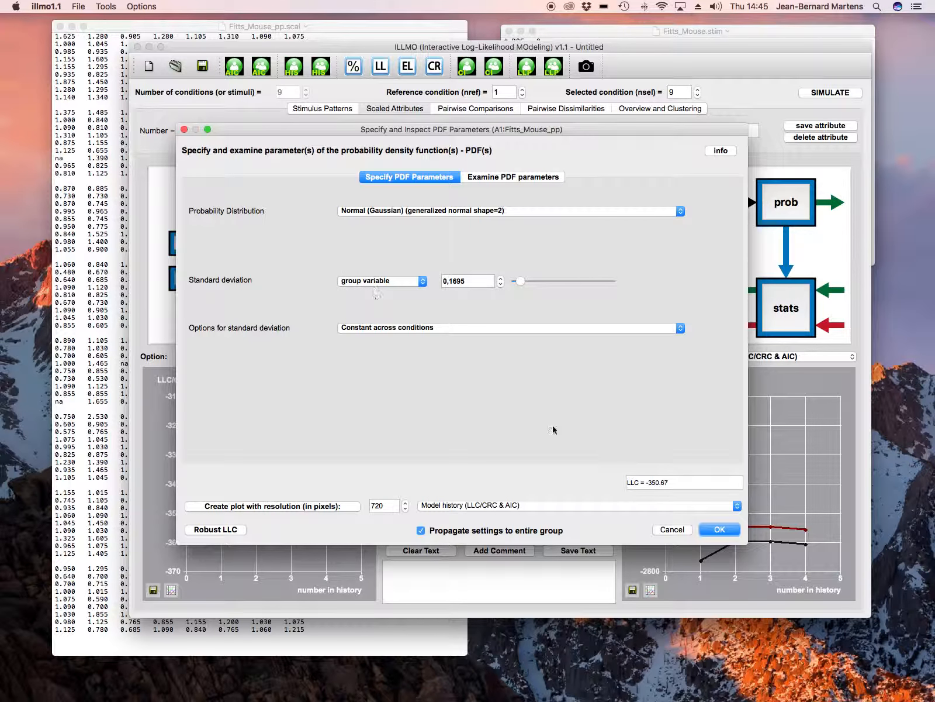
{"action": "left_click", "coordinate": [717, 530]}
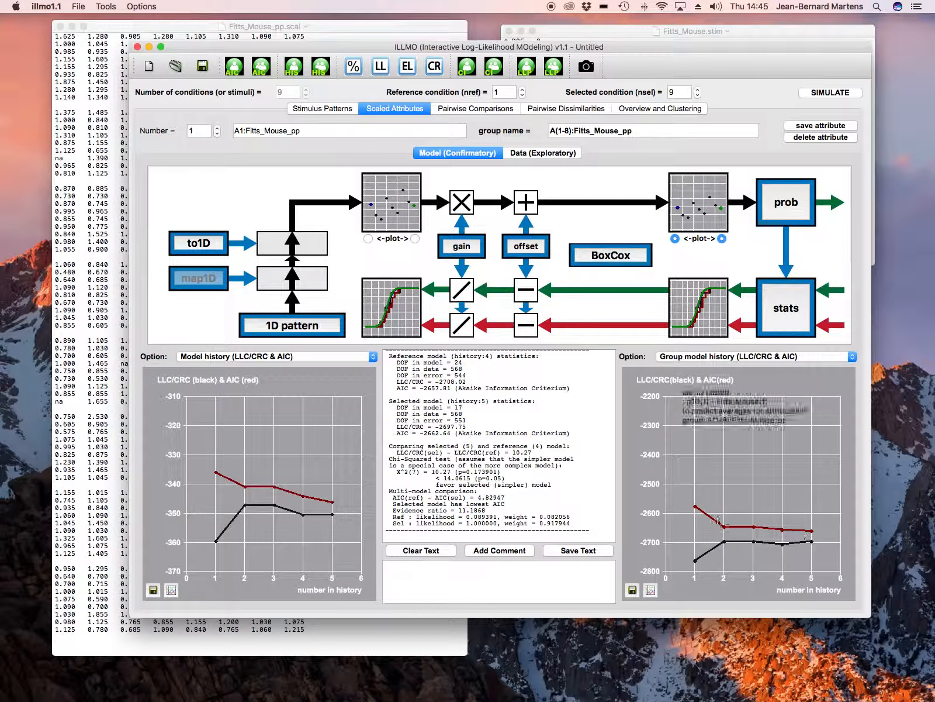
{"action": "left_click_drag", "start_coordinate": [688, 504], "coordinate": [818, 564]}
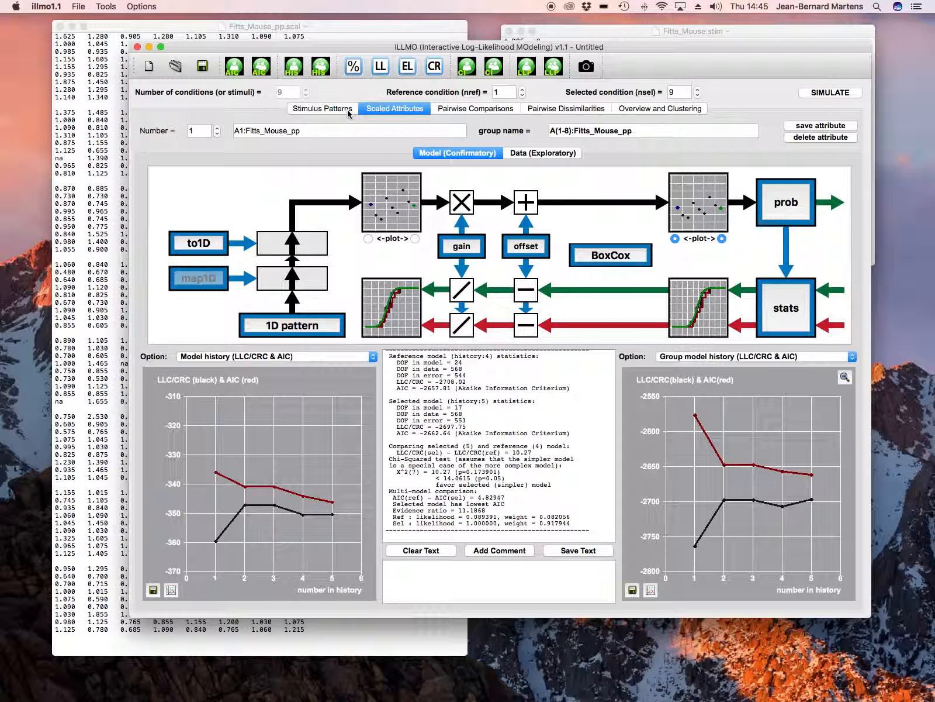
{"action": "left_click", "coordinate": [322, 109]}
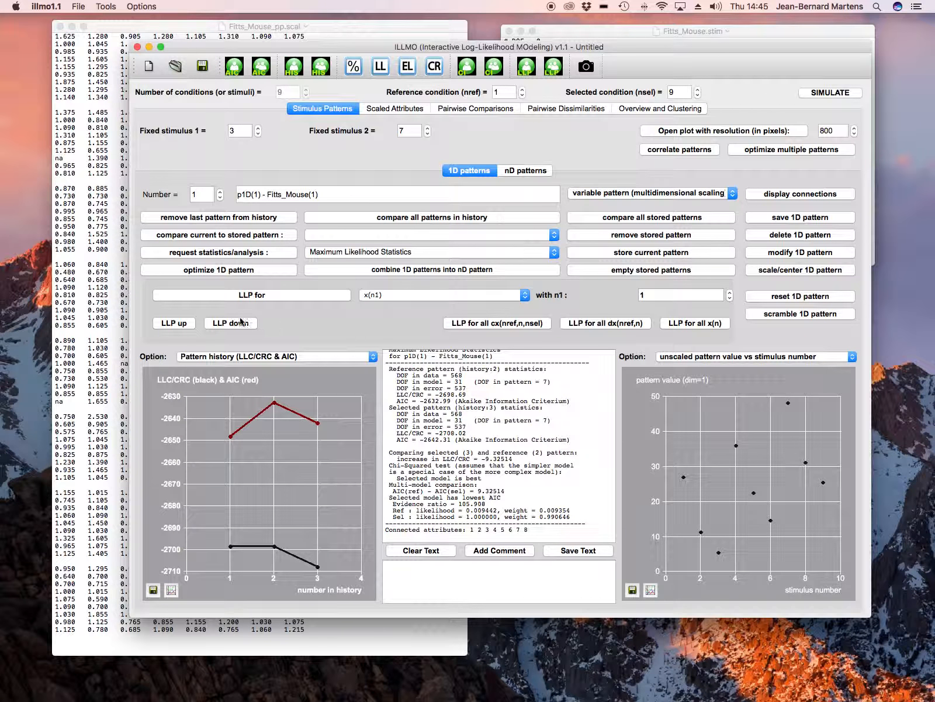
{"action": "left_click", "coordinate": [251, 268]}
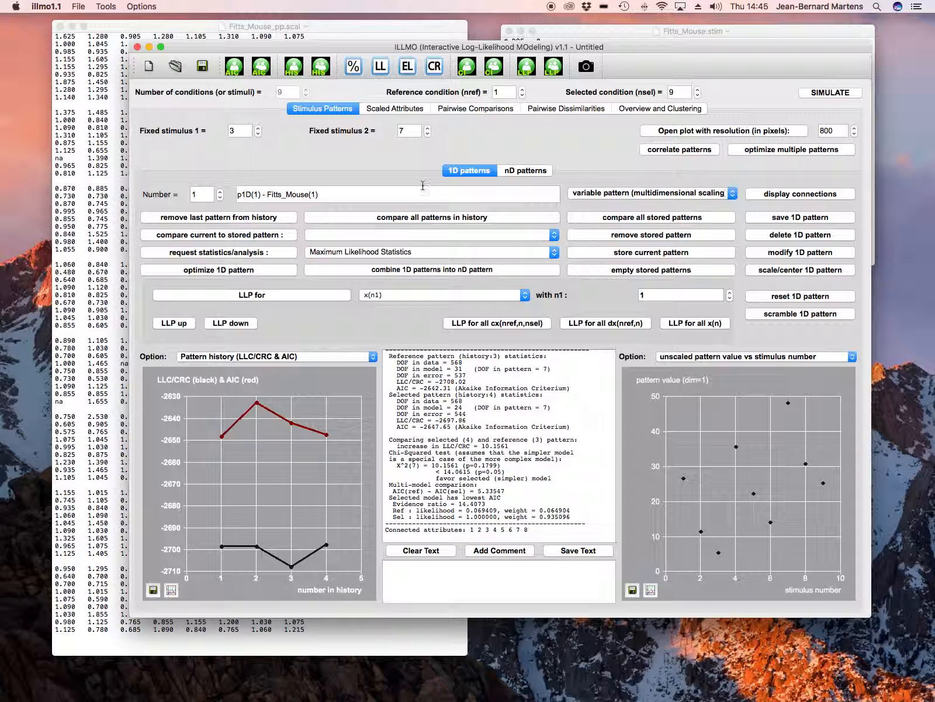
- Compute the log-likelihood profile (LLP) and confidence interval for the standard deviation of the scaled attributes
{"action": "left_click", "coordinate": [419, 111]}
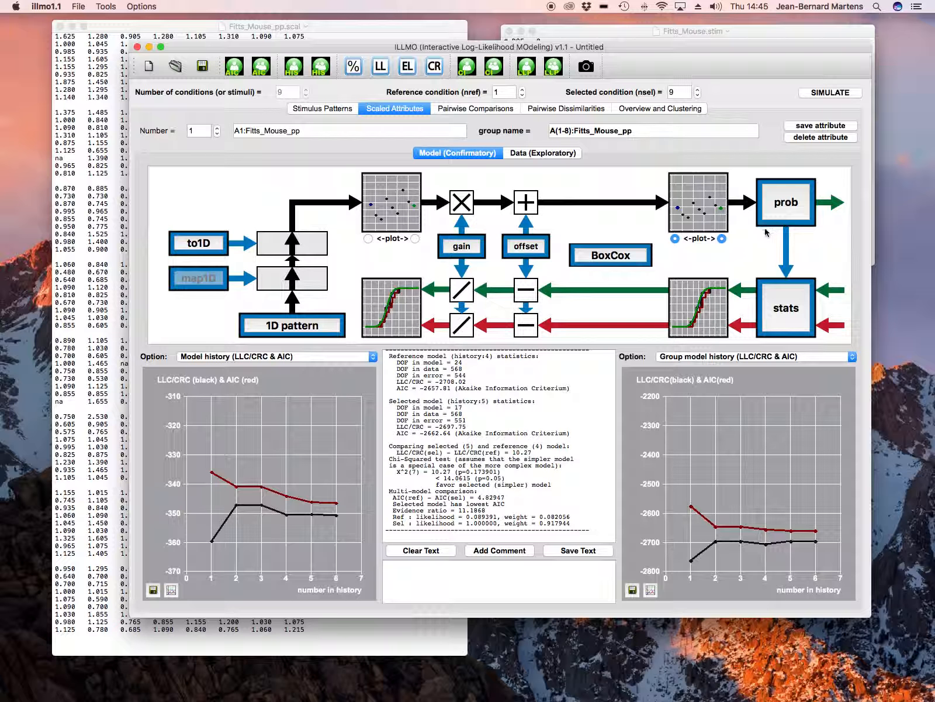
{"action": "left_click", "coordinate": [787, 213]}
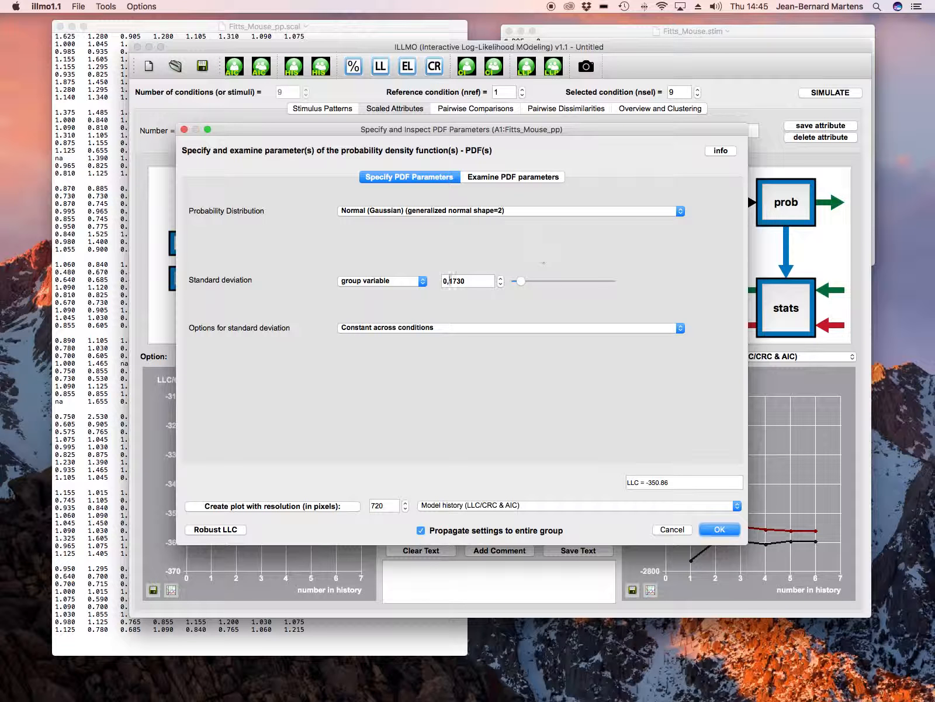
{"action": "left_click", "coordinate": [516, 178]}
{"action": "left_click", "coordinate": [241, 394]}
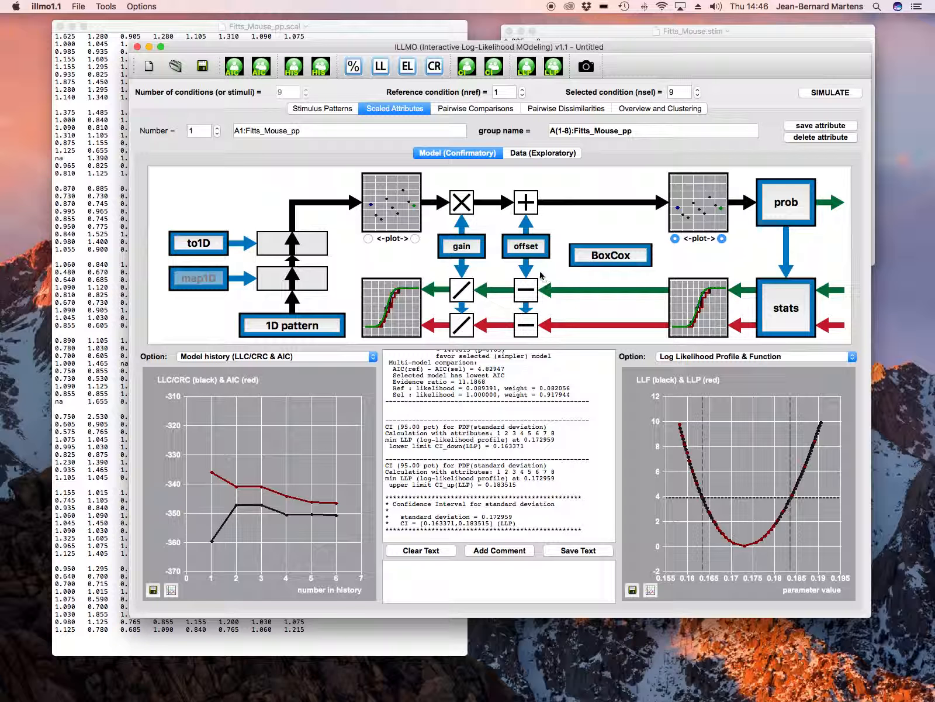
- Make the linear regression gain a group variable for the entire attribute group, and re-optimize the Fitts_Mouse 1D pattern
{"action": "left_click", "coordinate": [460, 253]}
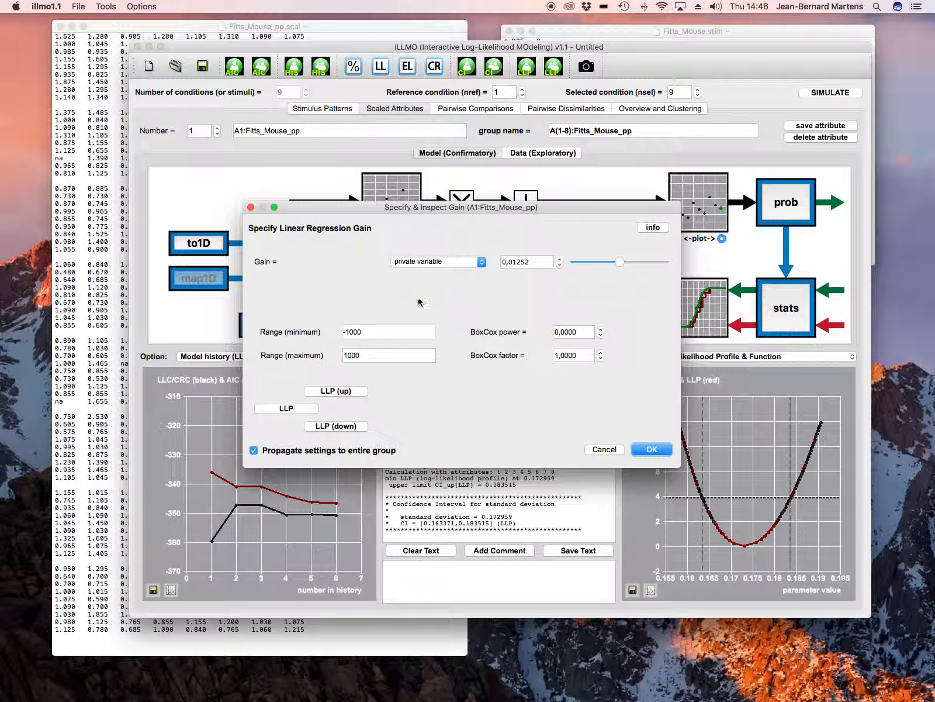
{"action": "left_click", "coordinate": [461, 268]}
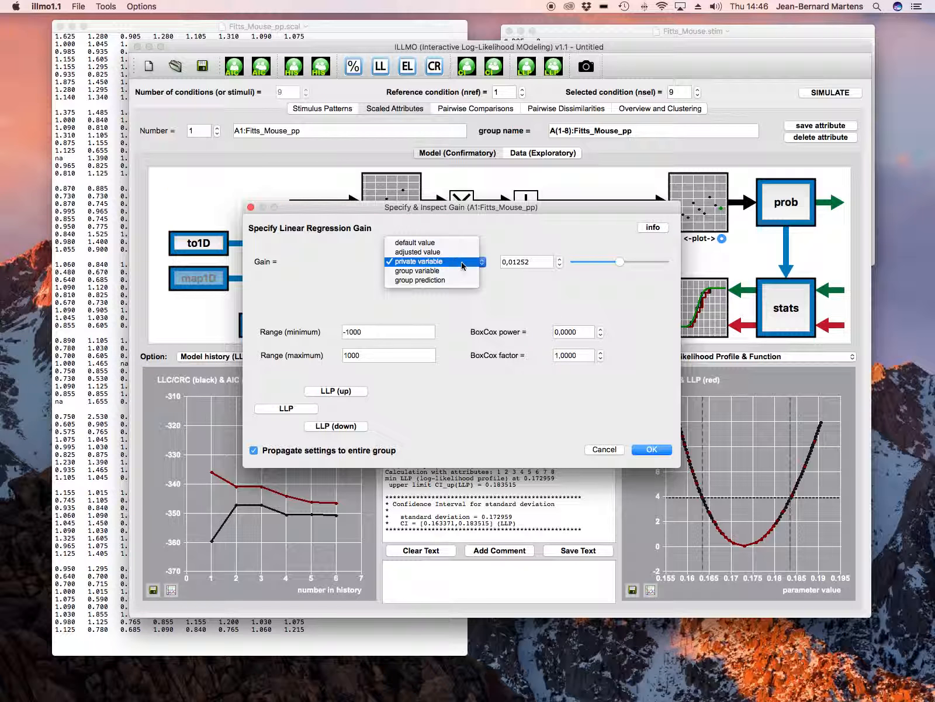
{"action": "left_click", "coordinate": [435, 271]}
{"action": "left_click", "coordinate": [651, 455]}
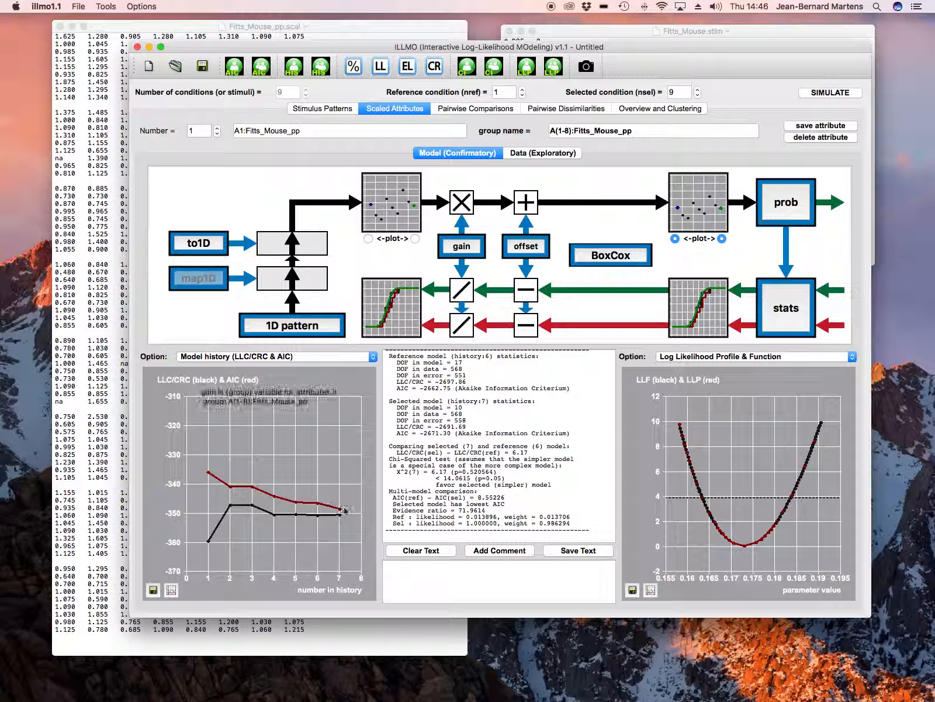
{"action": "left_click", "coordinate": [334, 113]}
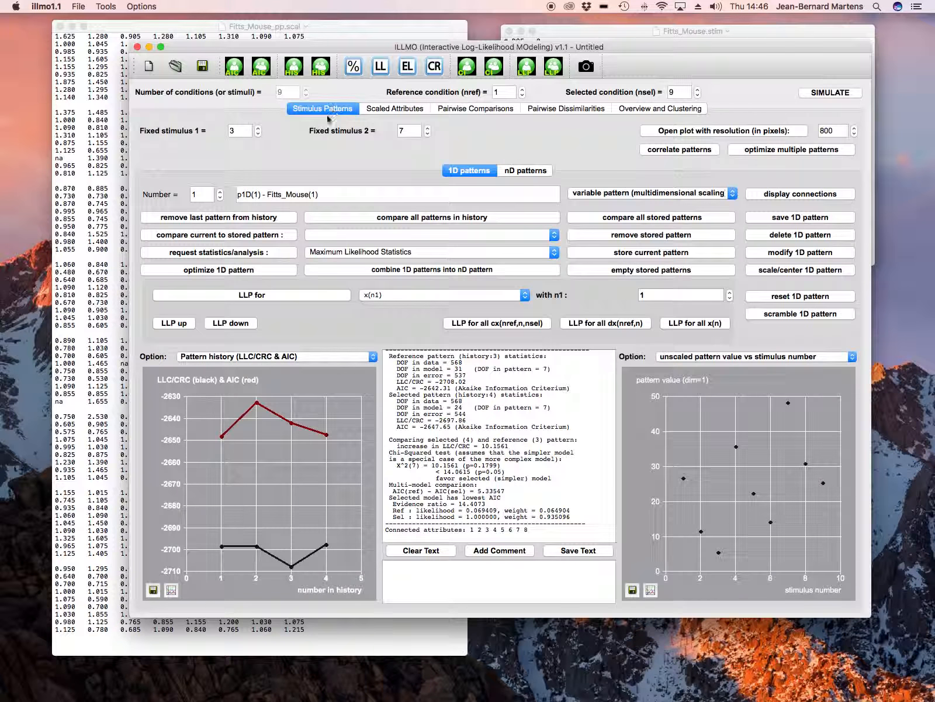
{"action": "left_click", "coordinate": [244, 271]}
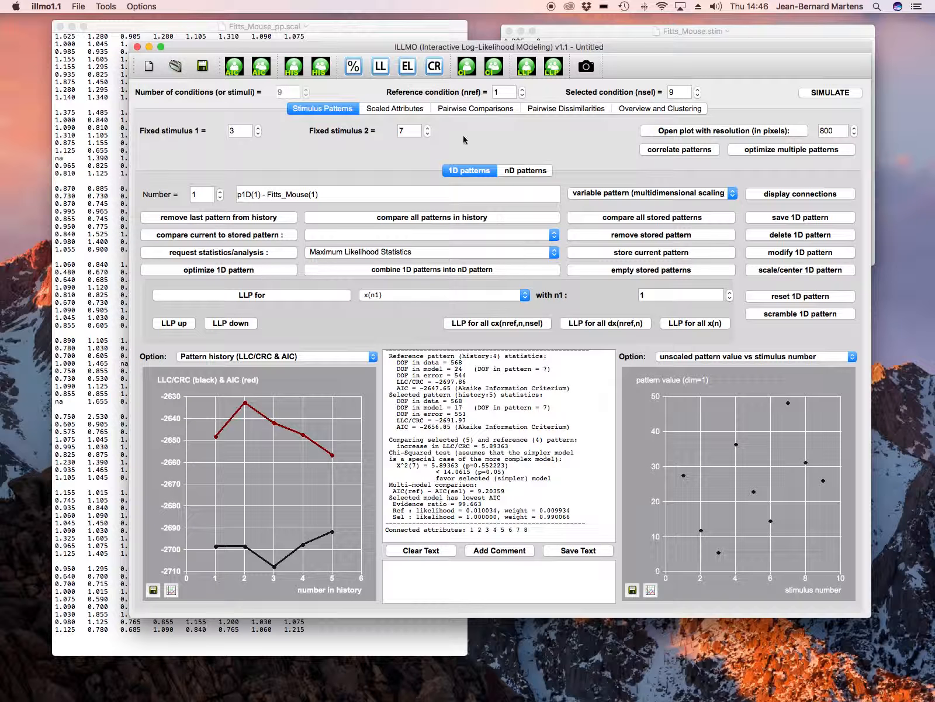
- Compute the log-likelihood profile (LLP) and confidence interval for the linear regression gain of the scaled attributes
{"action": "left_click", "coordinate": [413, 112]}
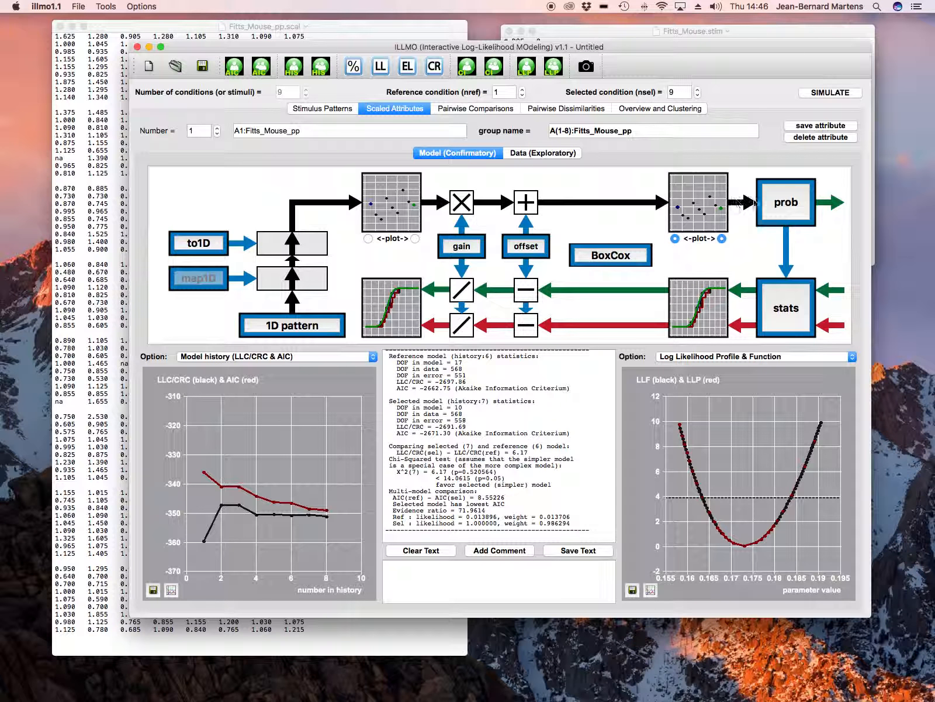
{"action": "left_click", "coordinate": [461, 247]}
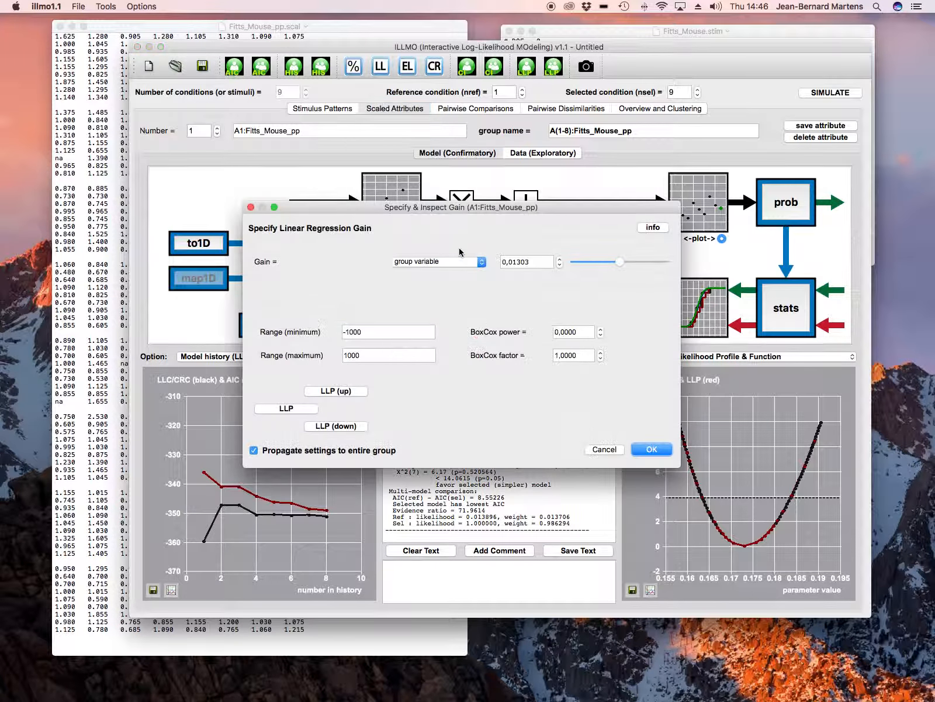
{"action": "left_click", "coordinate": [313, 410]}
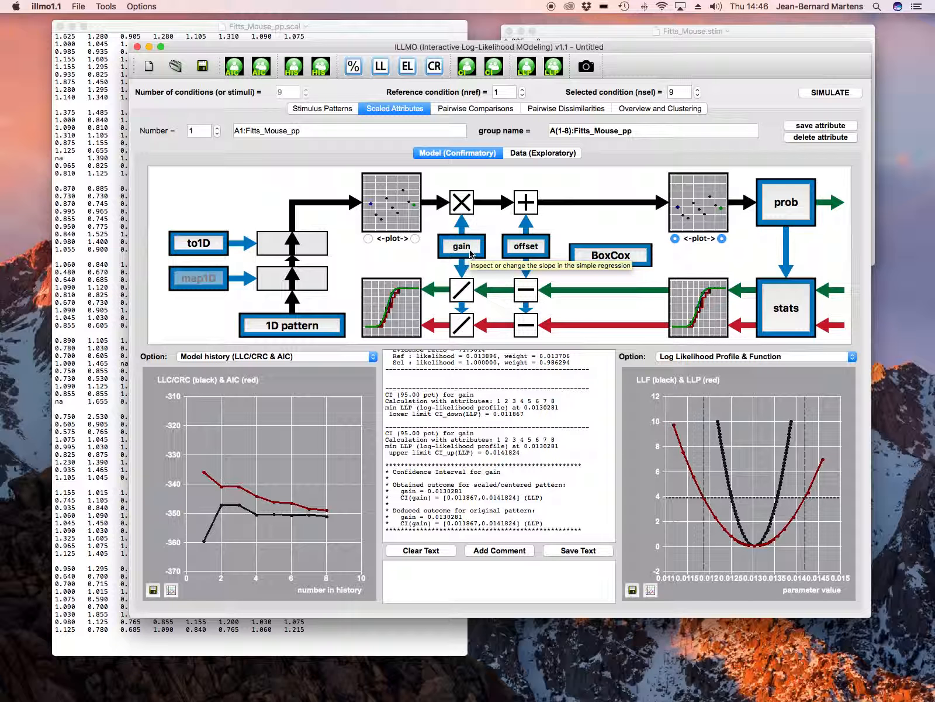
- Make the linear regression offset a group variable for the entire attribute group
{"action": "left_click", "coordinate": [532, 250]}
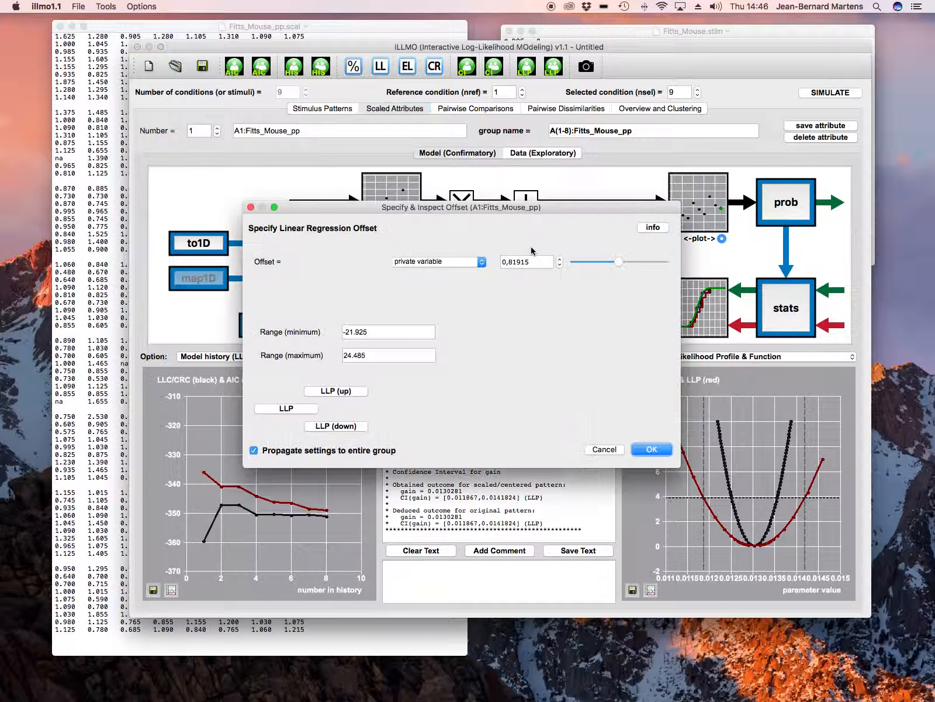
{"action": "left_click", "coordinate": [484, 263]}
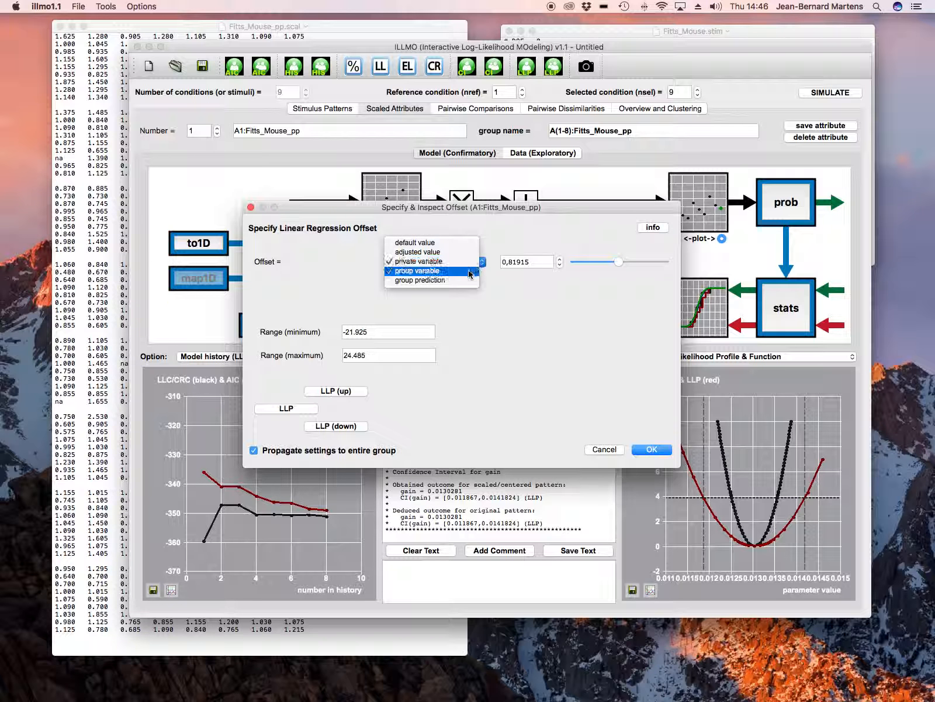
{"action": "left_click", "coordinate": [442, 270]}
{"action": "left_click", "coordinate": [657, 451]}
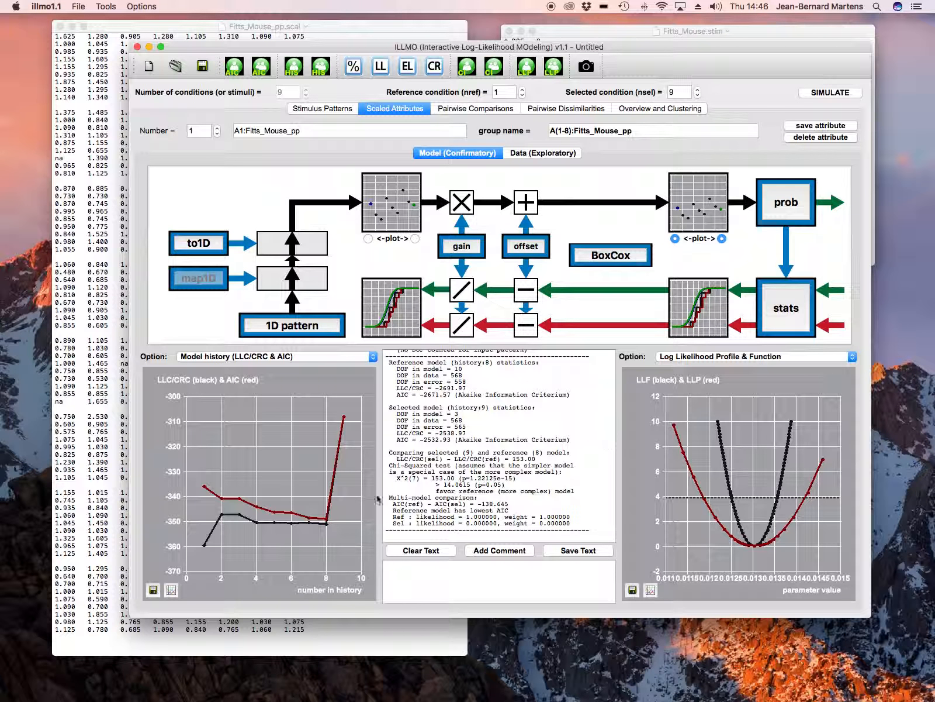
{"action": "mouse_move", "coordinate": [349, 424]}
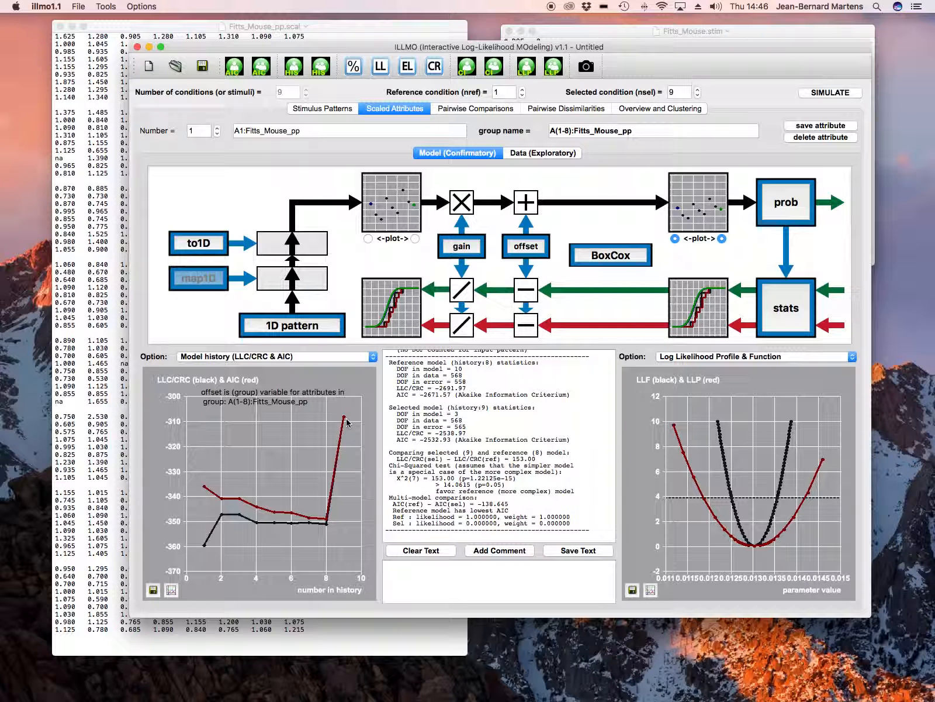
- Make the linear regression offset a private variable for the entire attribute group, and plot the group model history (LLC/CRC & AIC)
{"action": "left_click", "coordinate": [519, 254]}
{"action": "left_click", "coordinate": [470, 263]}
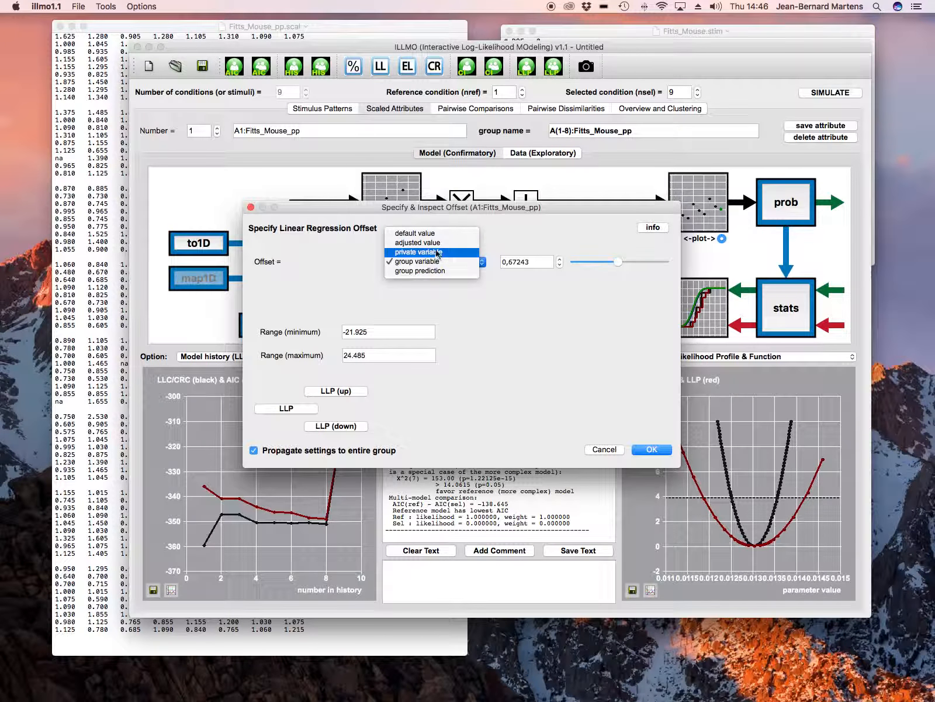
{"action": "left_click", "coordinate": [437, 254]}
{"action": "left_click", "coordinate": [652, 448]}
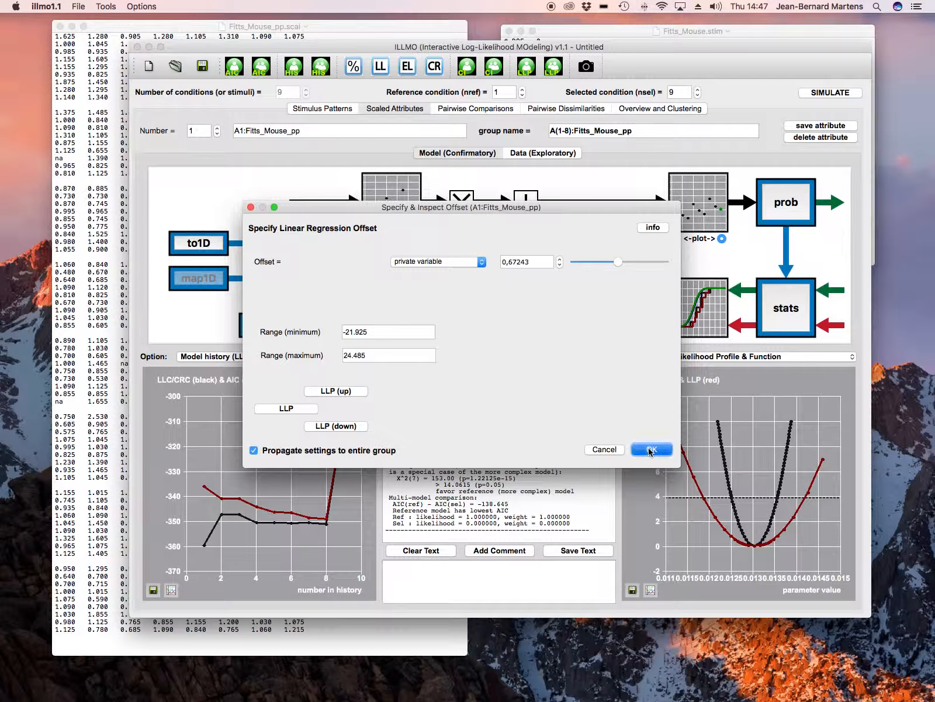
{"action": "left_click", "coordinate": [778, 359]}
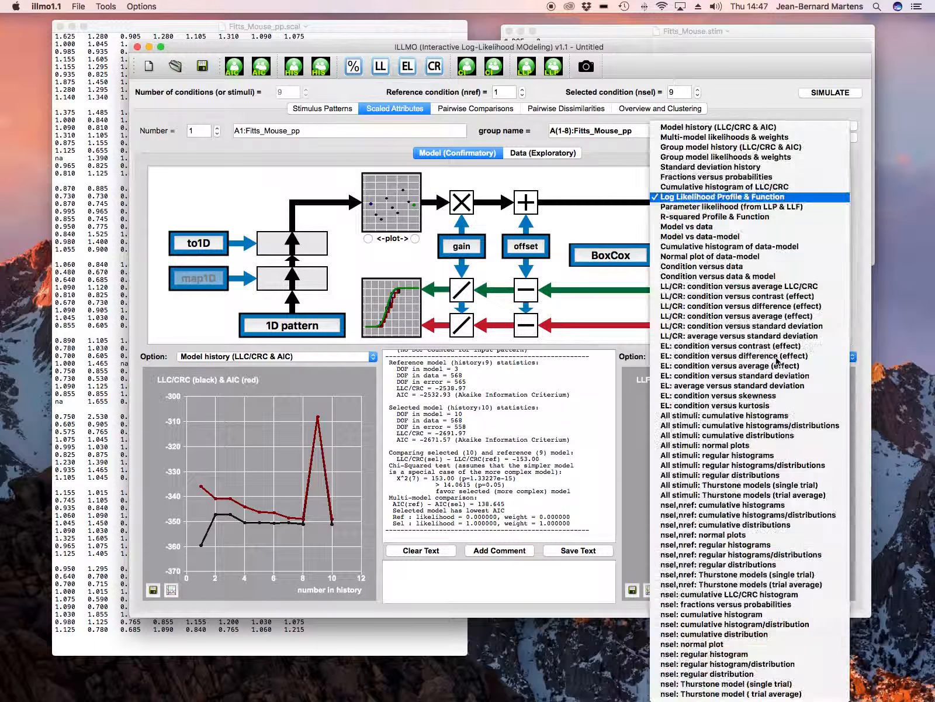
{"action": "left_click", "coordinate": [734, 148]}
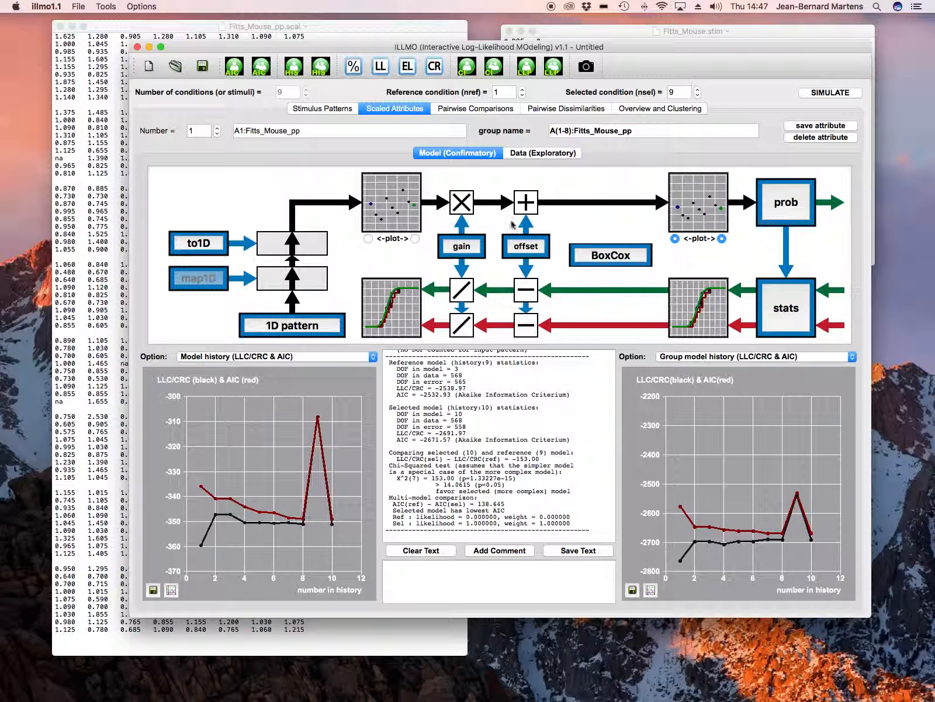
- Examine the gain, offset and STDV parameters of all eight attributes in the overview table
{"action": "left_click", "coordinate": [667, 109]}
{"action": "scroll", "coordinate": [534, 500], "scroll_direction": "right", "scroll_amount": 10}
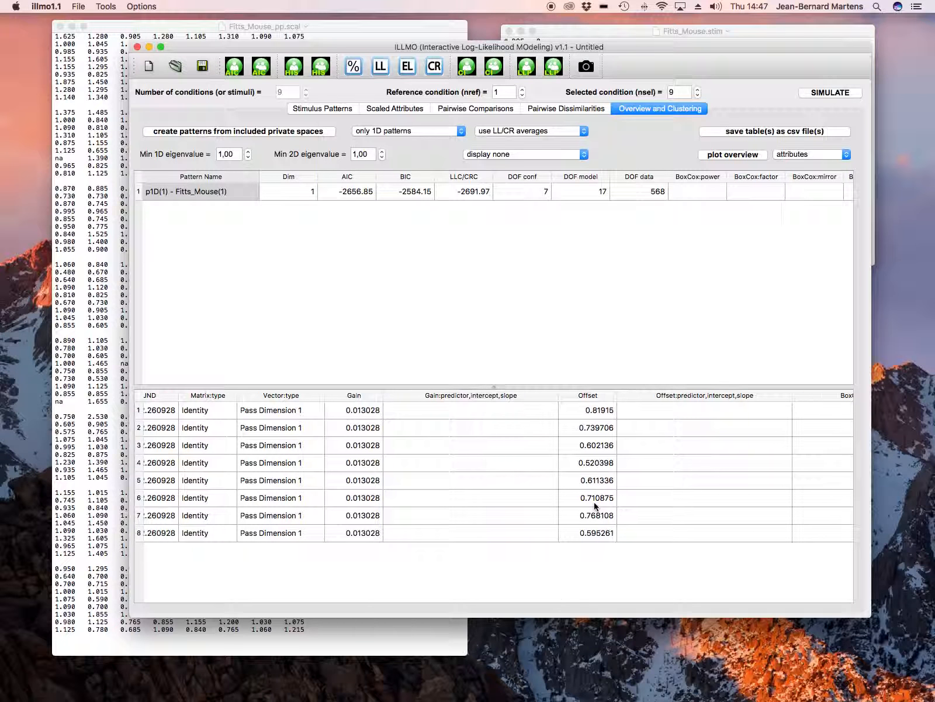
{"action": "scroll", "coordinate": [594, 502], "scroll_direction": "right", "scroll_amount": 2}
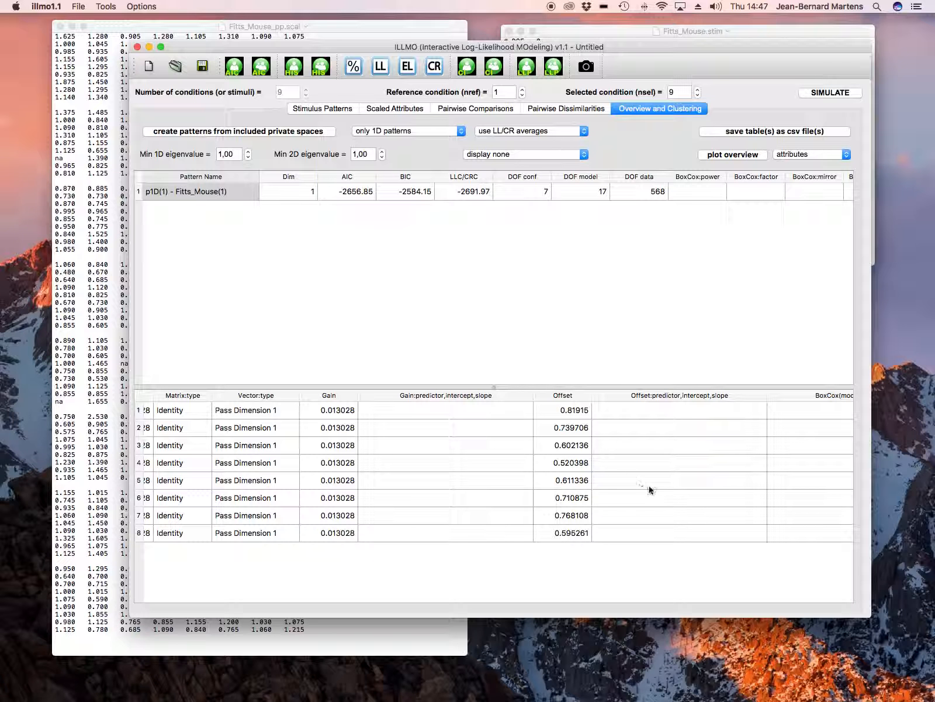
{"action": "scroll", "coordinate": [649, 485], "scroll_direction": "right", "scroll_amount": 15}
{"action": "scroll", "coordinate": [649, 485], "scroll_direction": "left", "scroll_amount": 2}
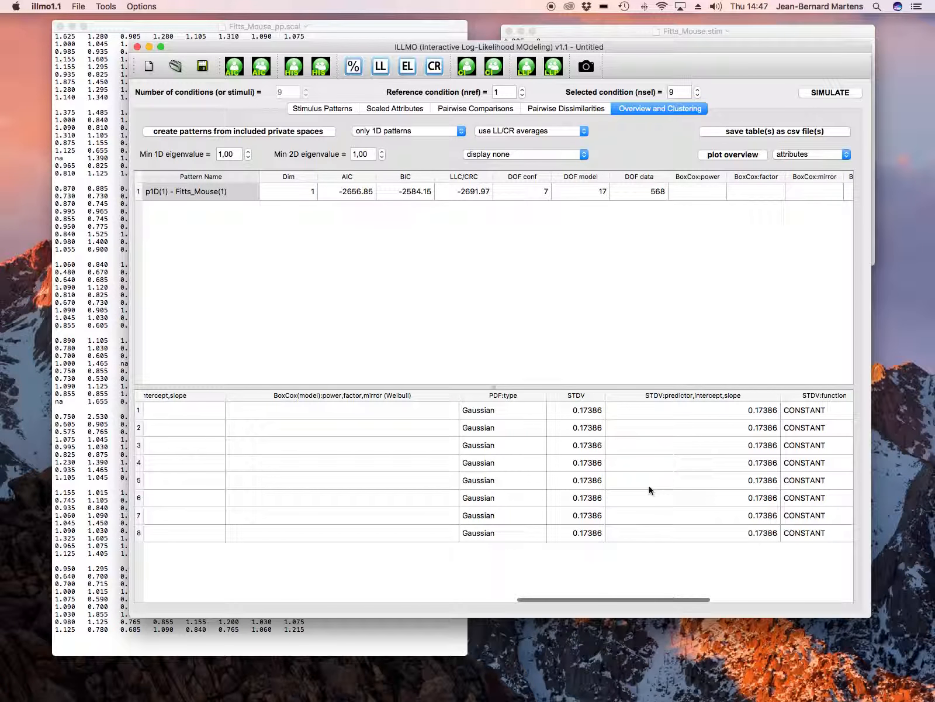